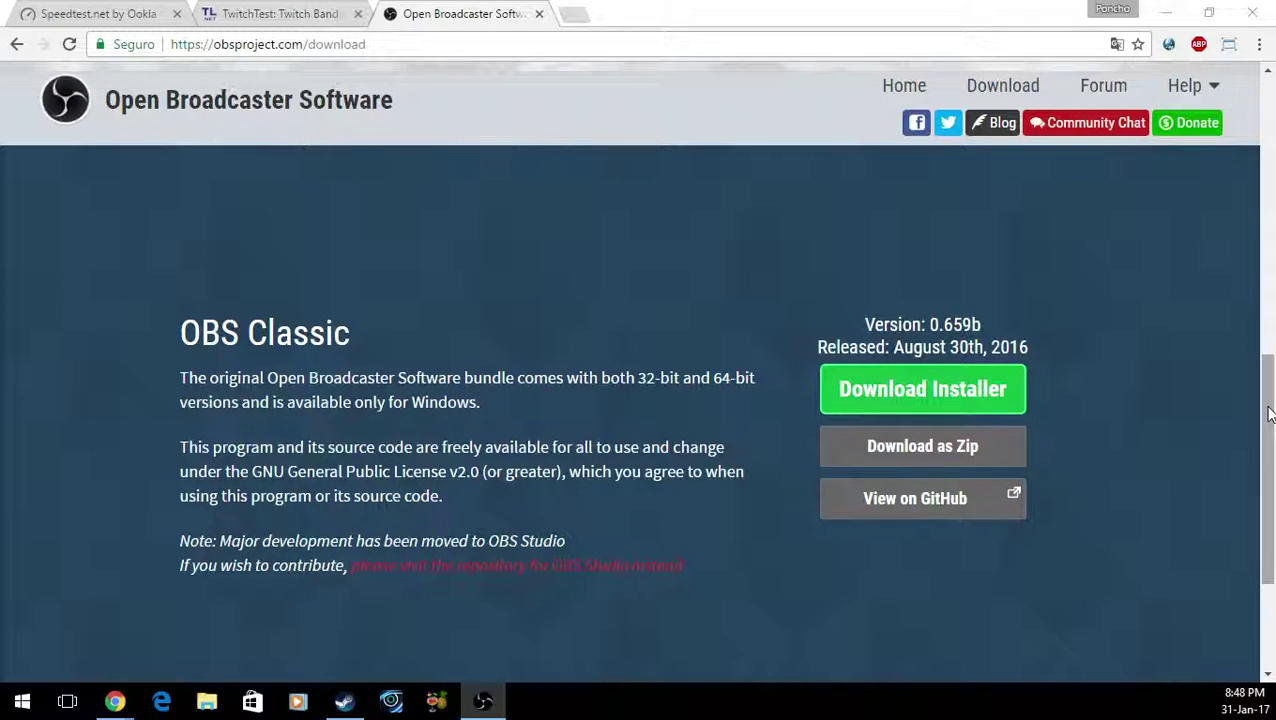
- Review the download and upload speeds in the Speedtest results
left_click_drag(1268, 414, 1268, 405)
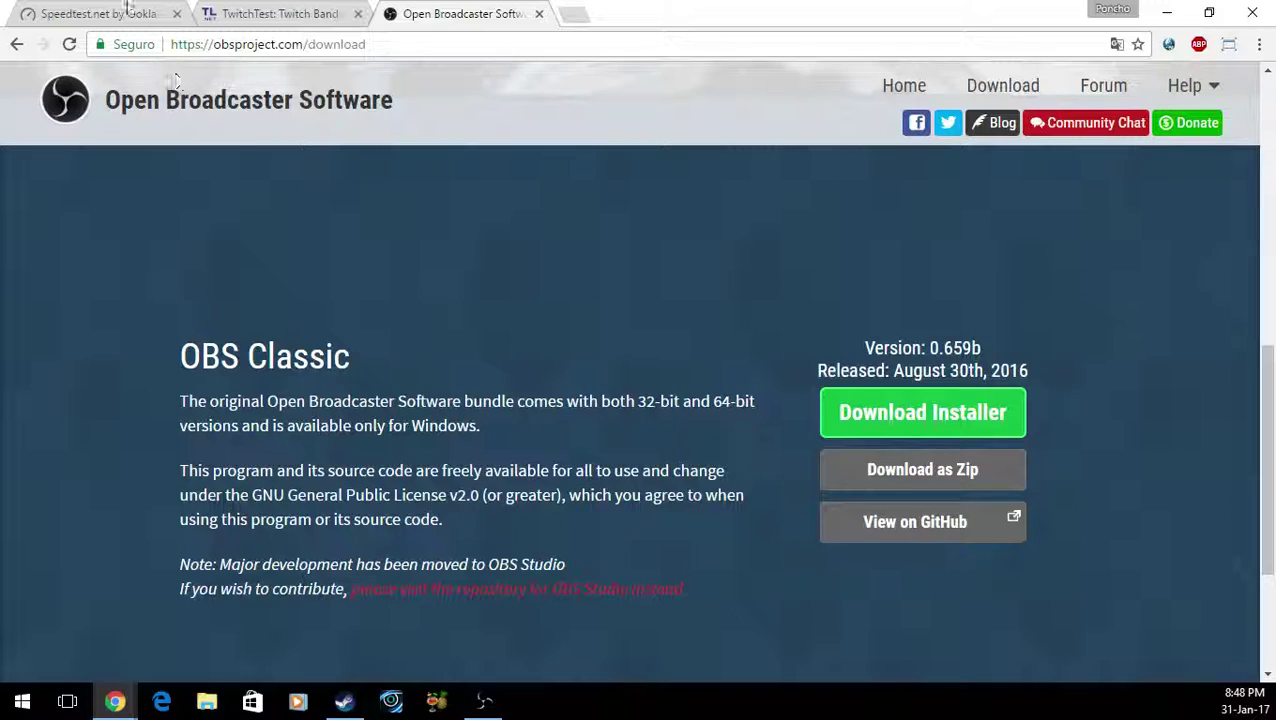
left_click(88, 14)
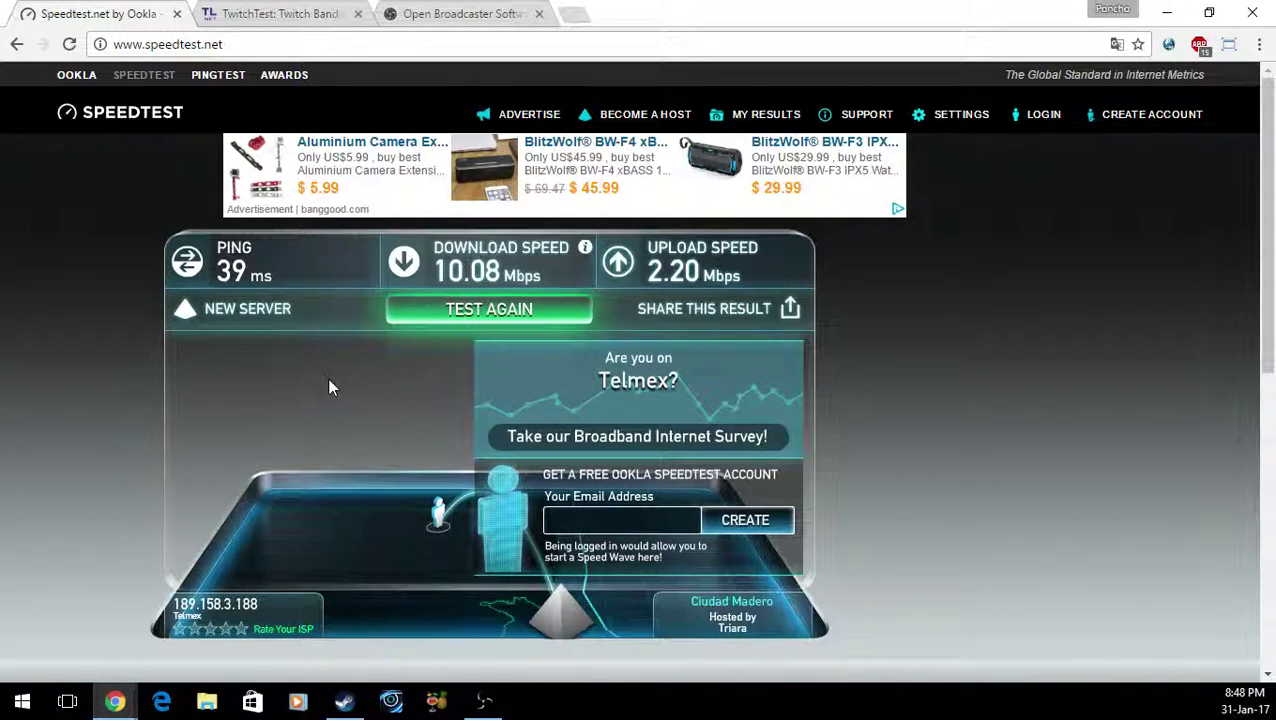
mouse_move(464, 252)
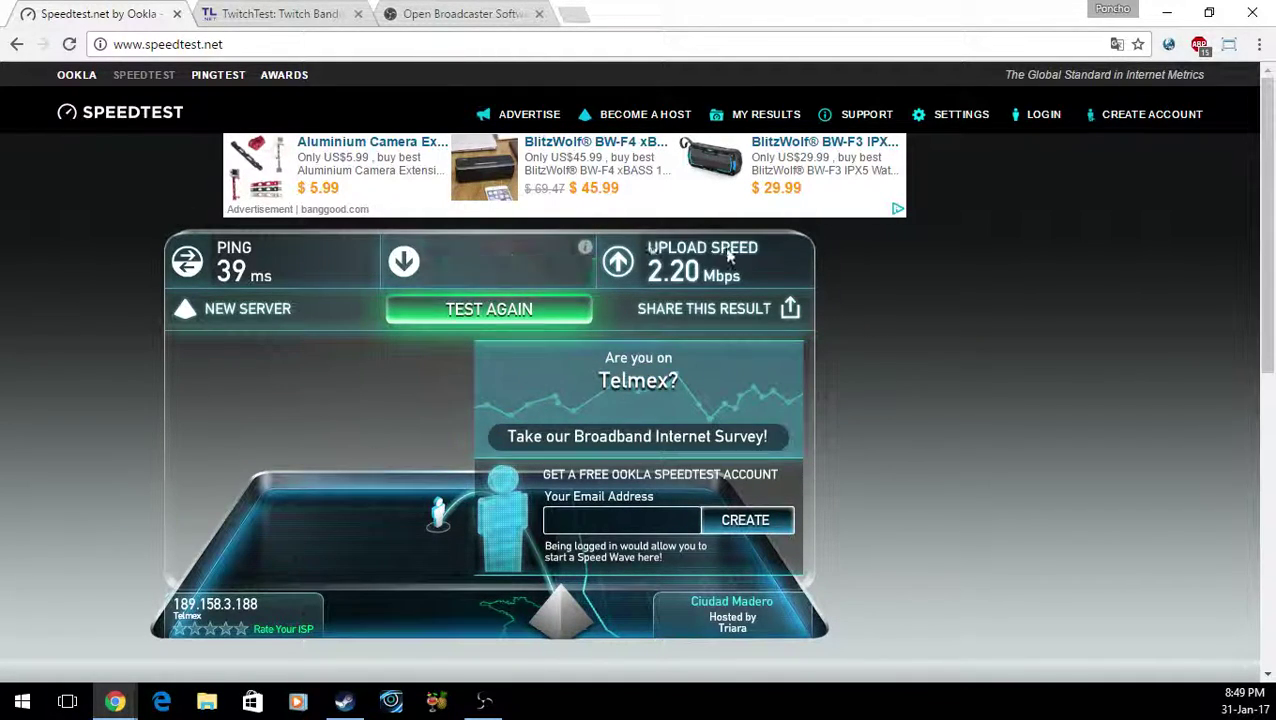
- Read the TwitchTest forum post, covering its settings, results explanation, download link and the example bandwidth results in the first reply
left_click(260, 14)
scroll(656, 370, "down", 2)
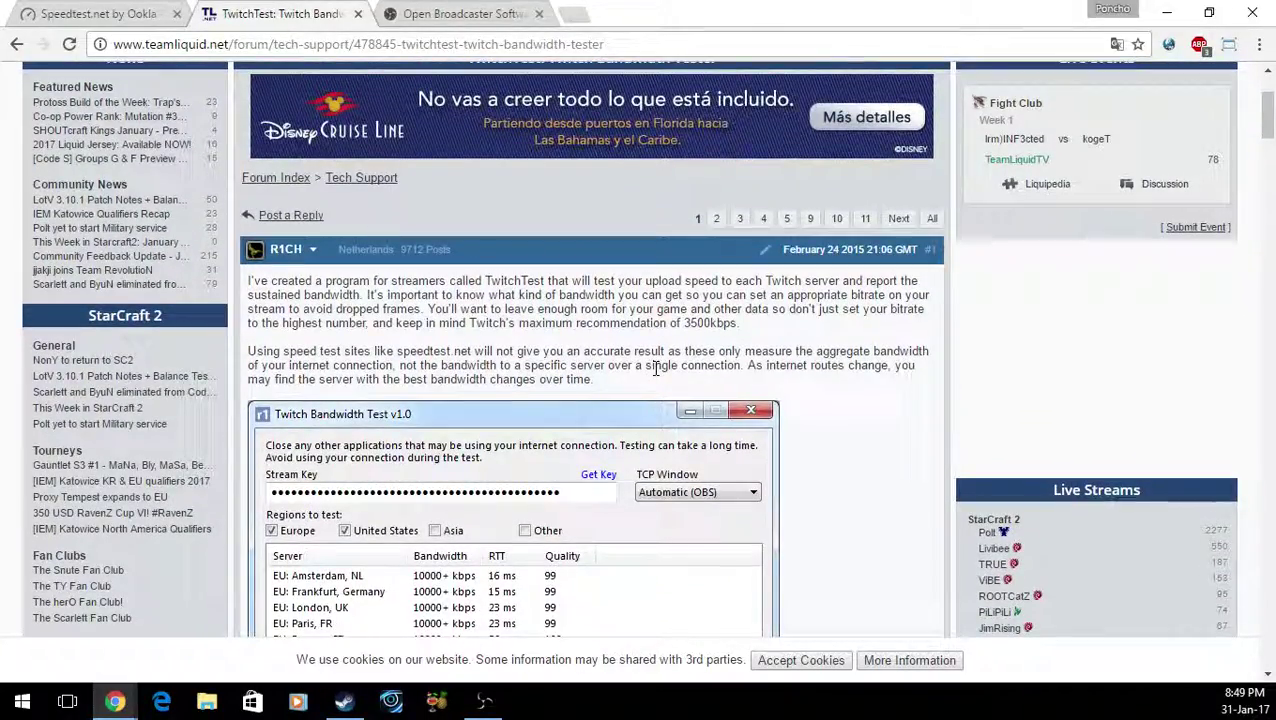
scroll(388, 395, "down", 3)
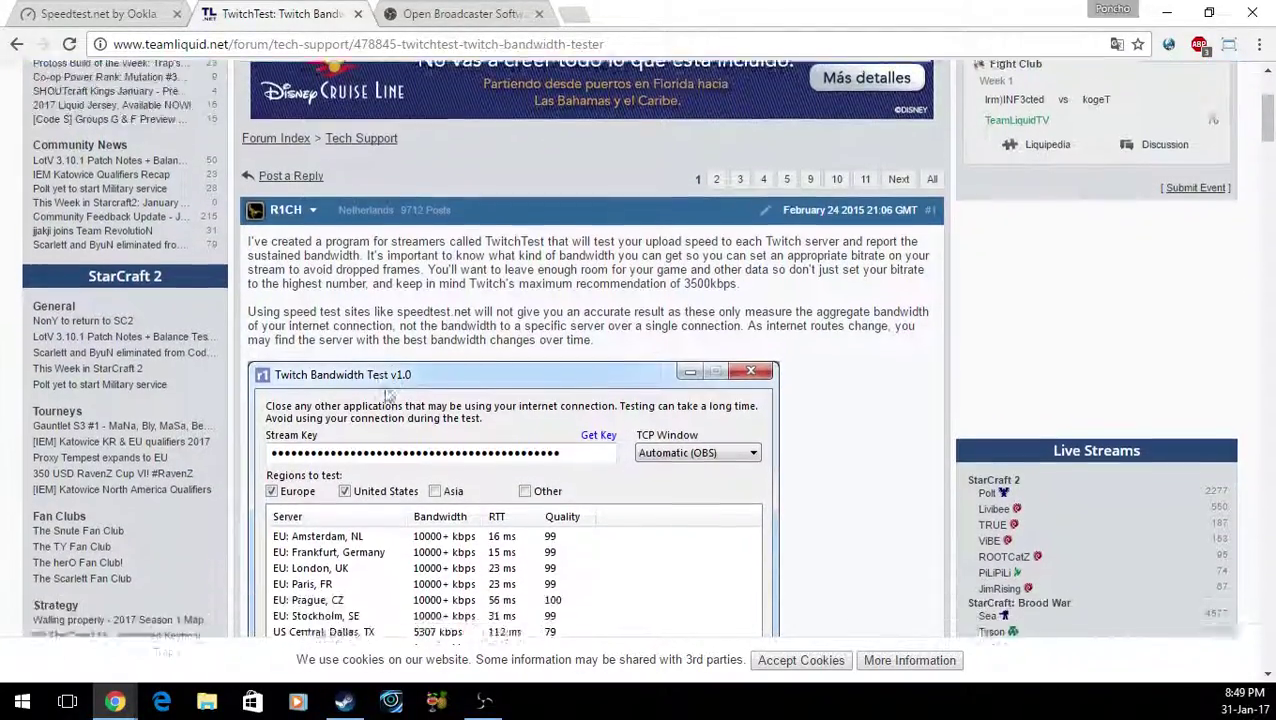
scroll(388, 395, "down", 10)
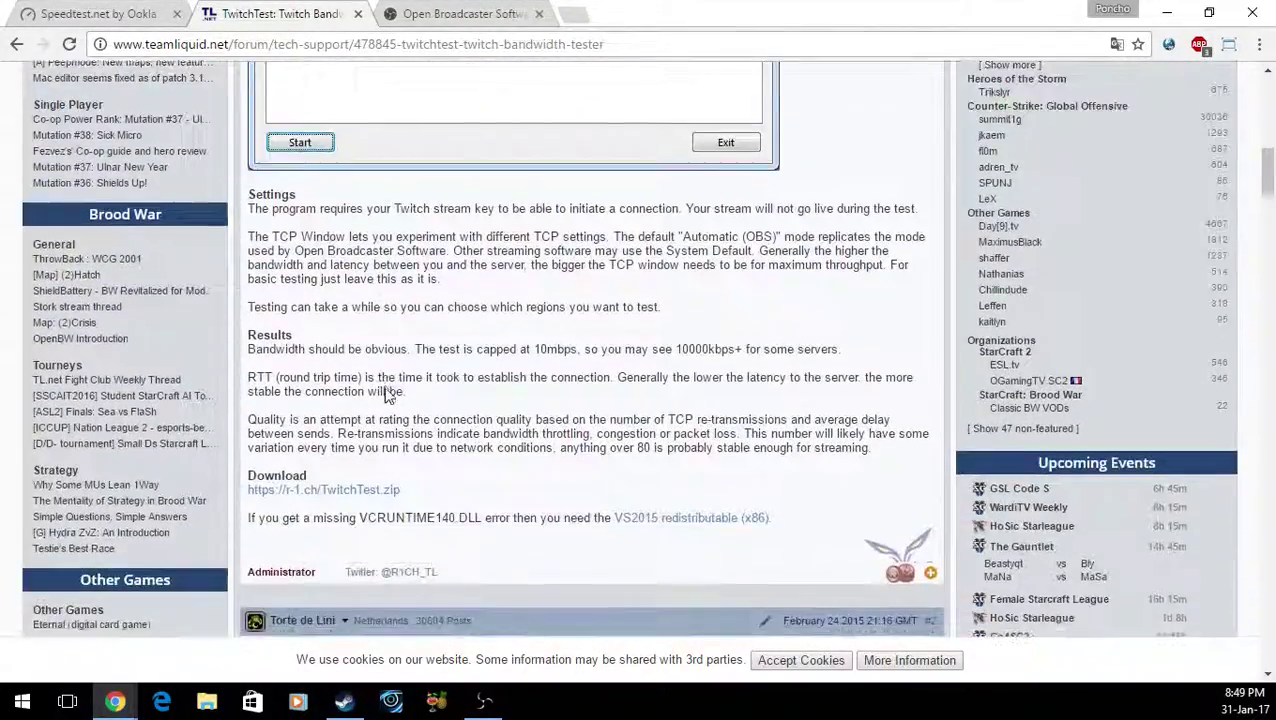
scroll(386, 390, "down", 1)
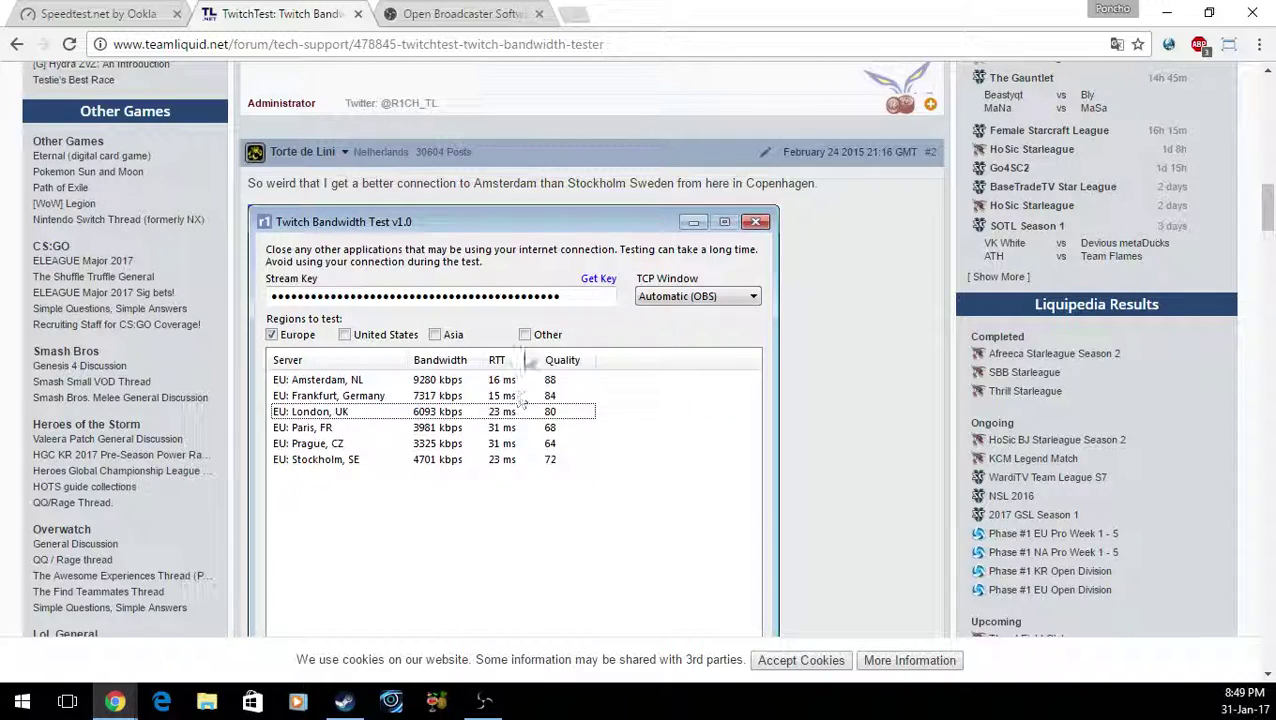
scroll(440, 250, "up", 2)
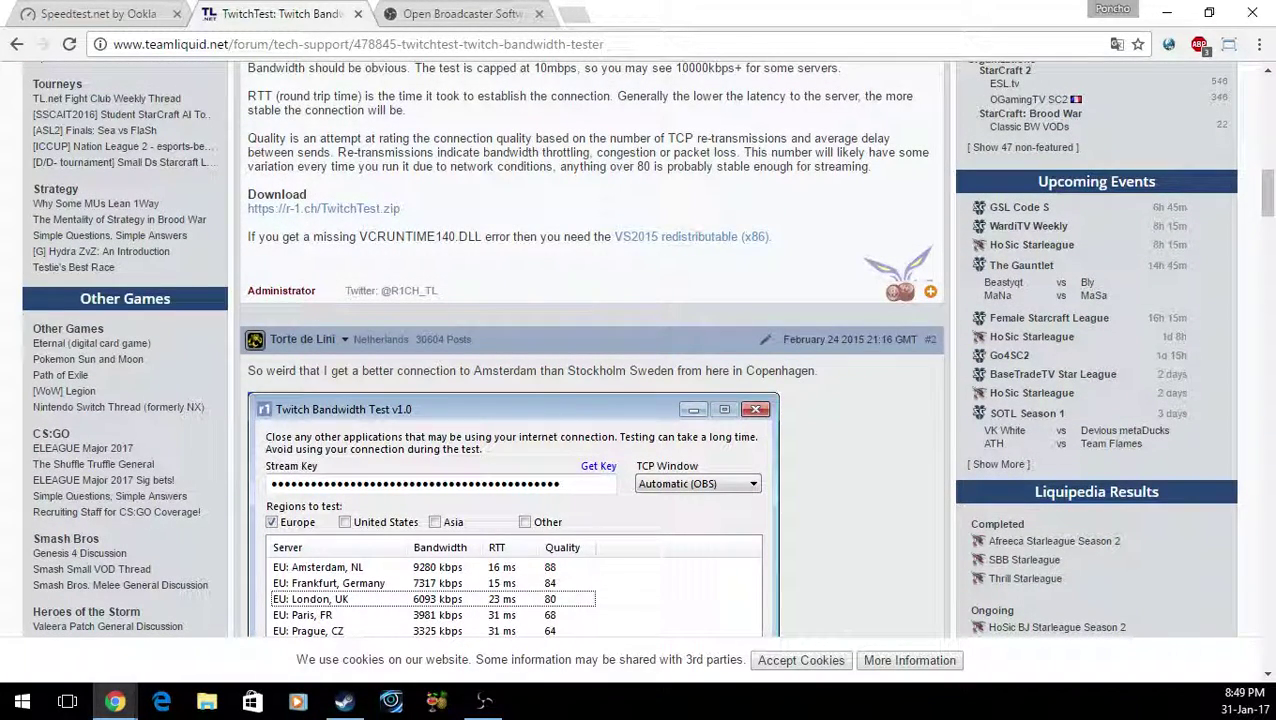
- Switch to the OBS Settings window and review the broadcast and general settings
key("alt+Tab")
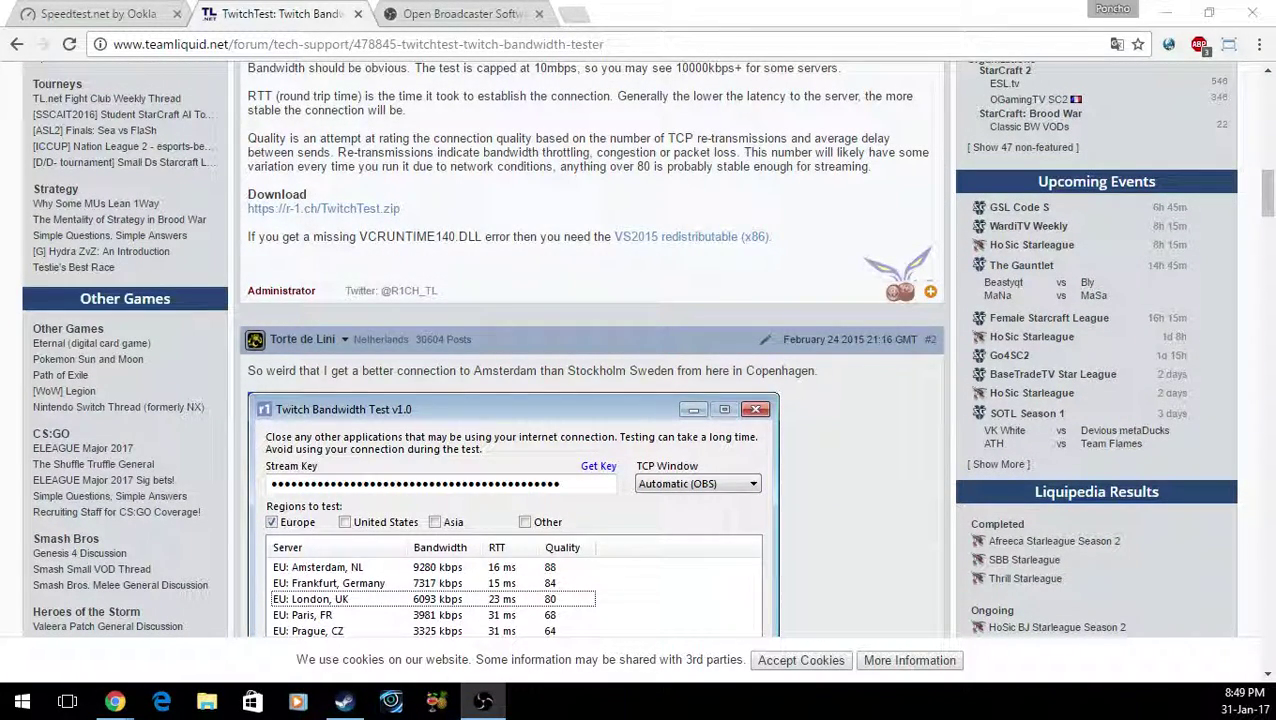
key("alt+Tab")
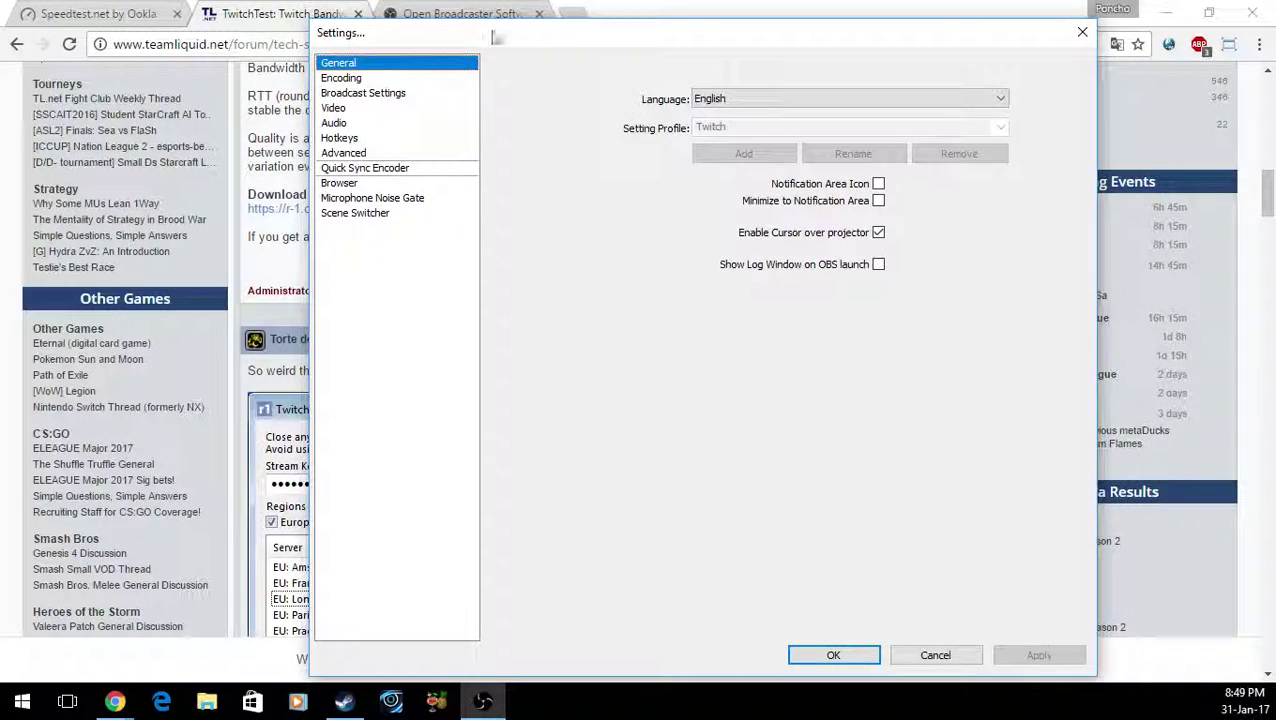
left_click(352, 93)
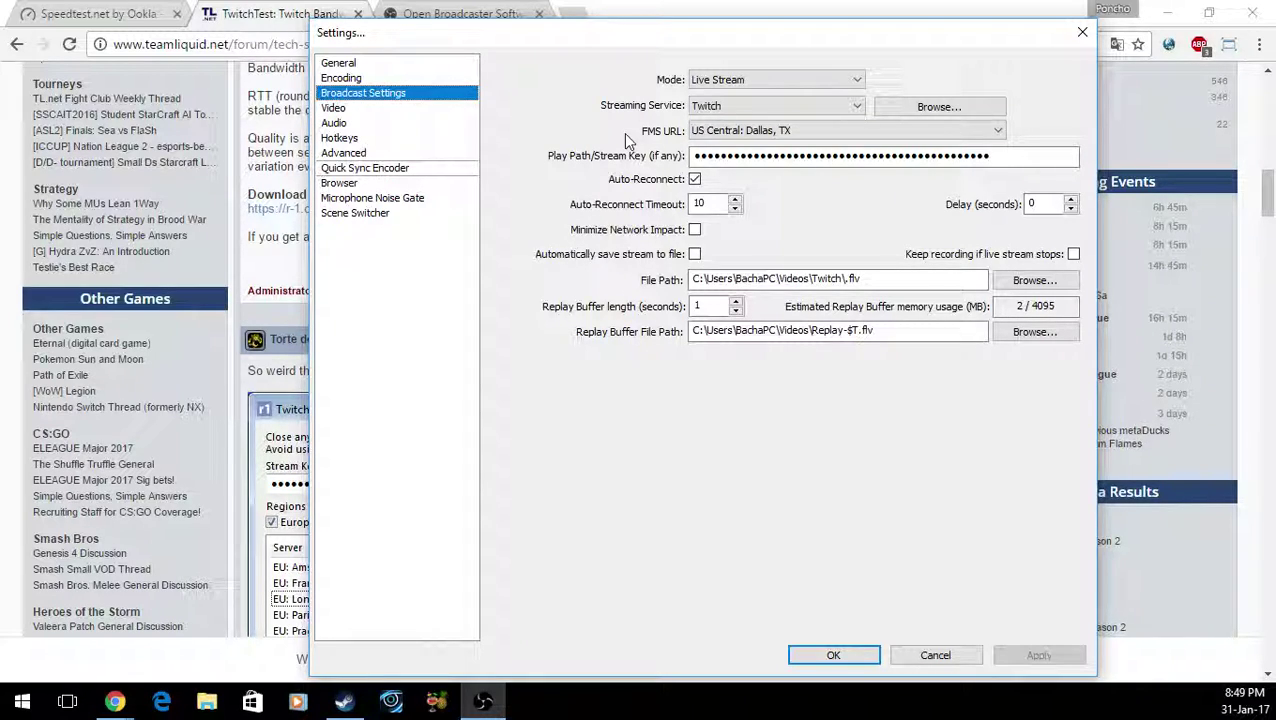
left_click(346, 64)
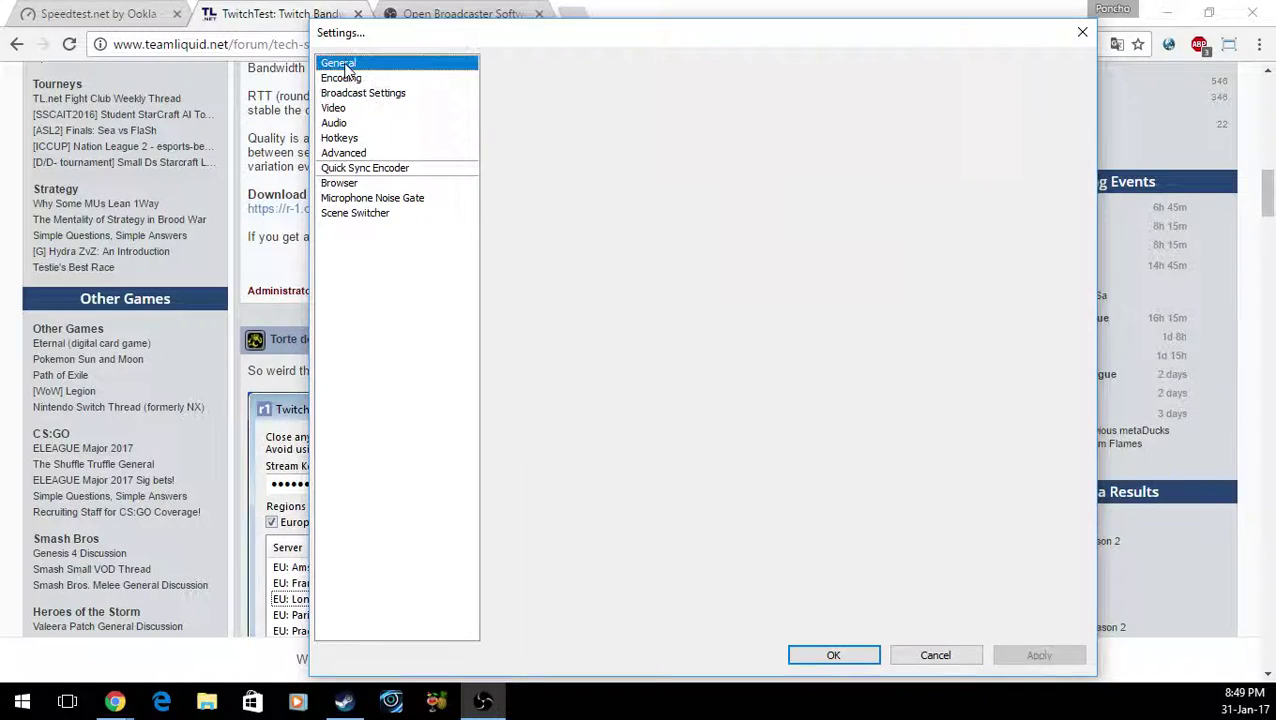
- In the encoding settings, turn CBR off and back on, and examine the maximum bitrate
left_click(345, 79)
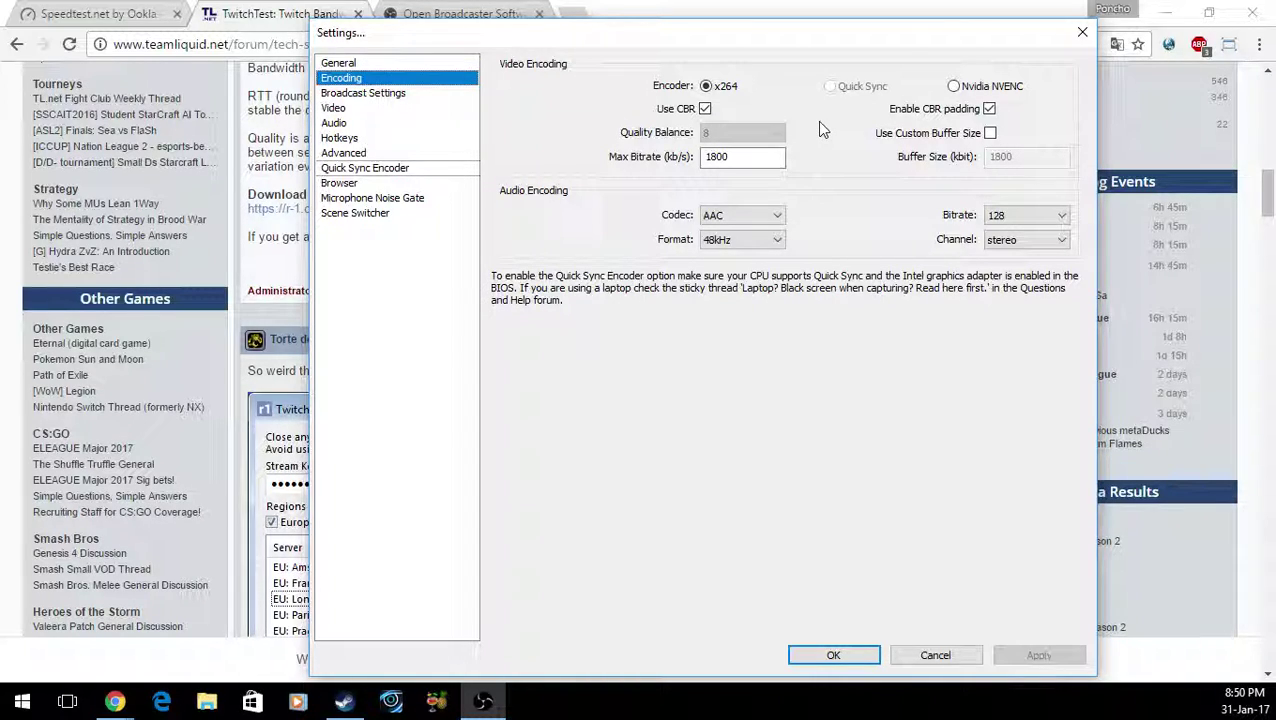
left_click(705, 109)
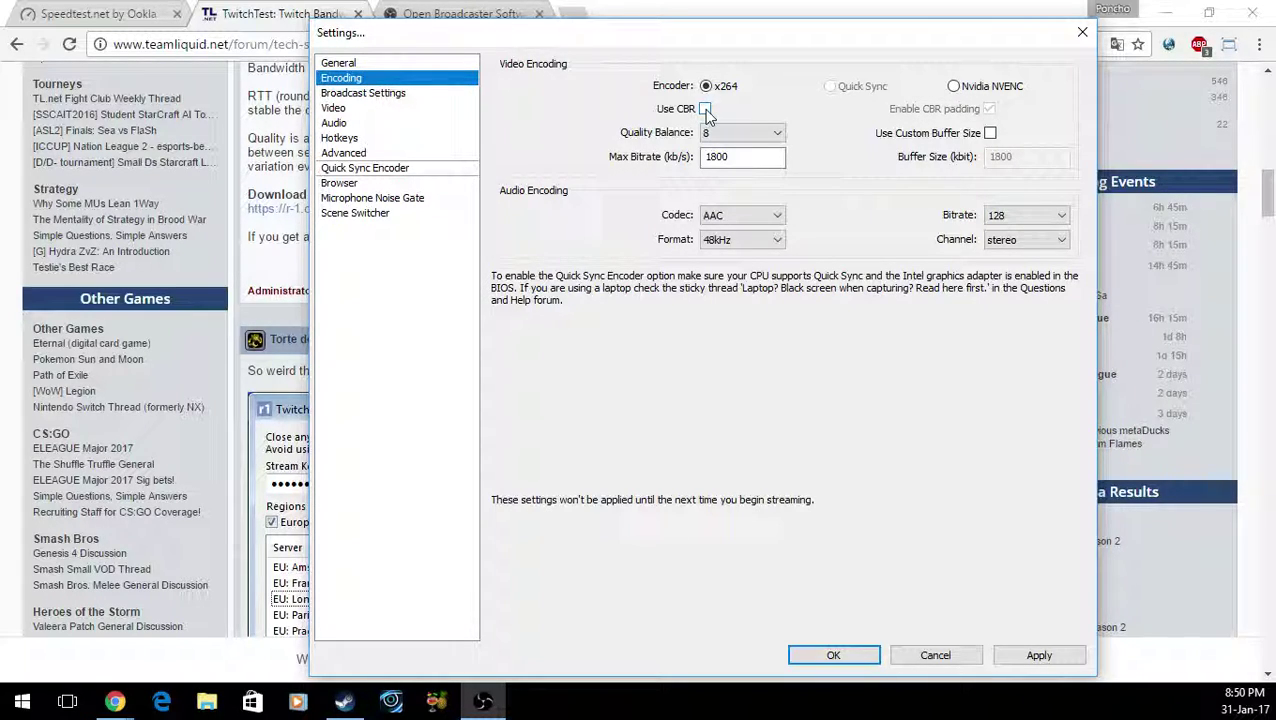
left_click(705, 109)
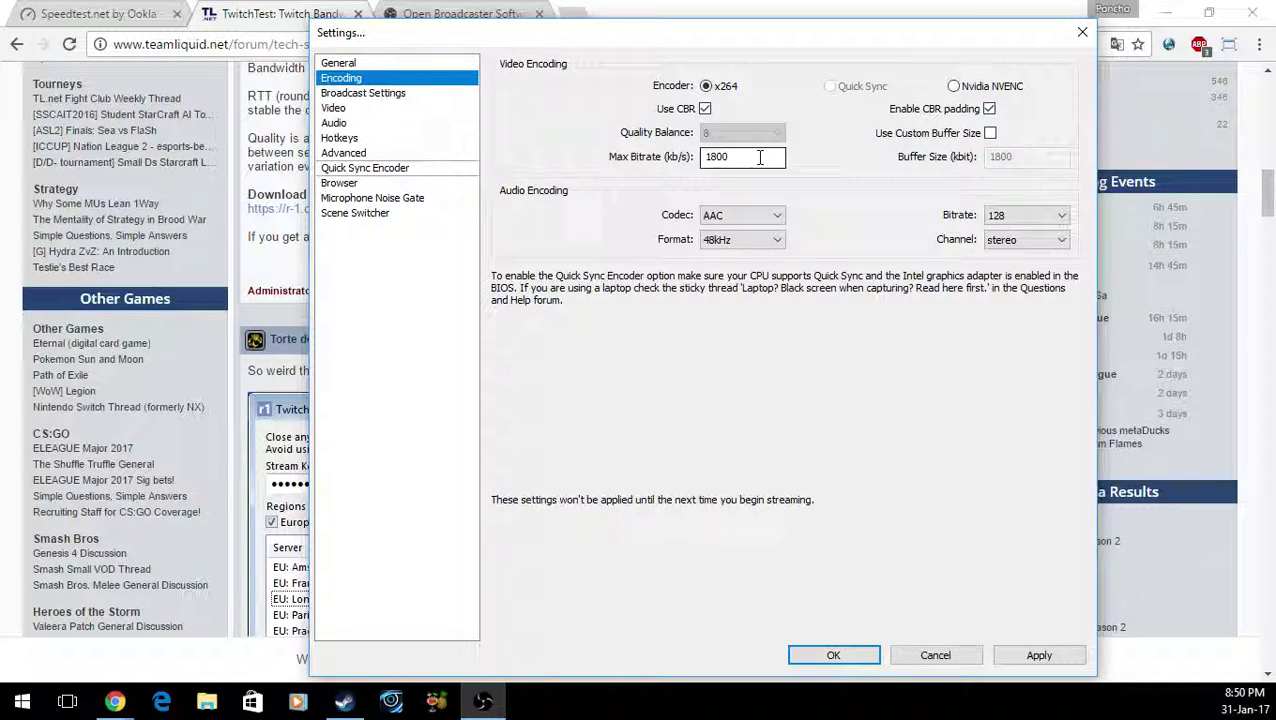
mouse_move(758, 157)
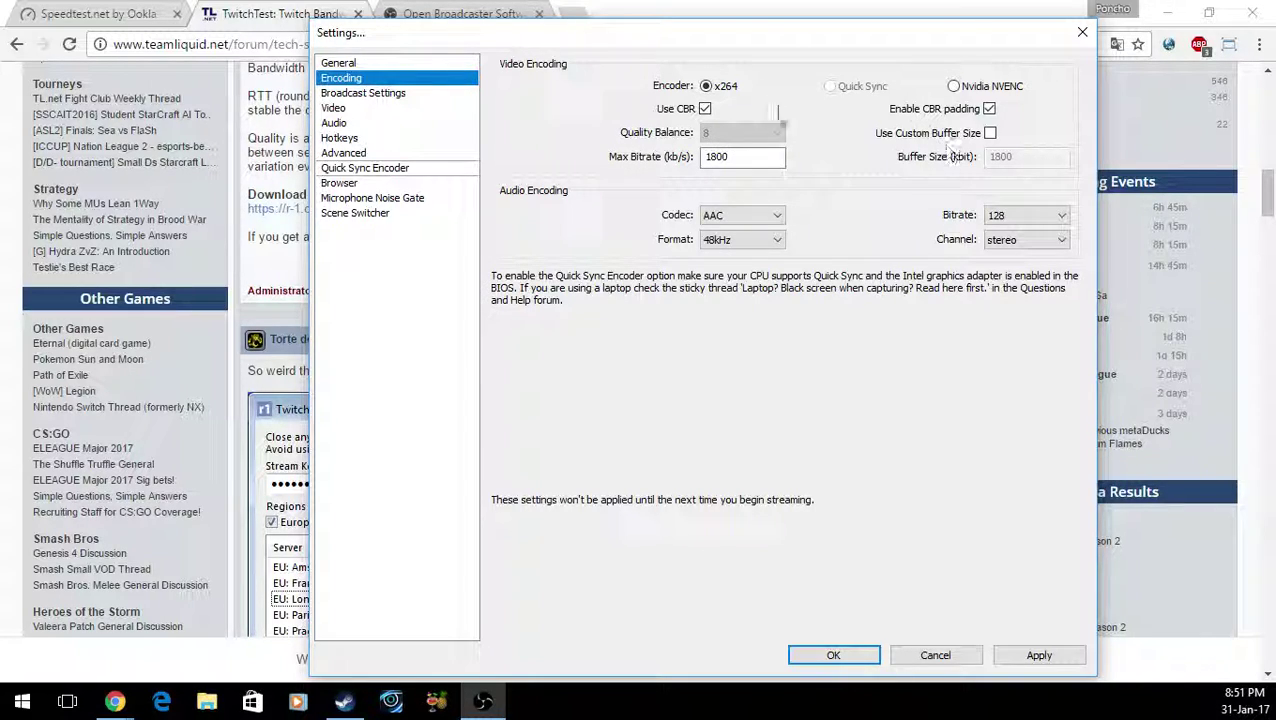
- Disable CBR to examine the Quality Balance options, keep 8 selected, and enable CBR again
left_click(705, 109)
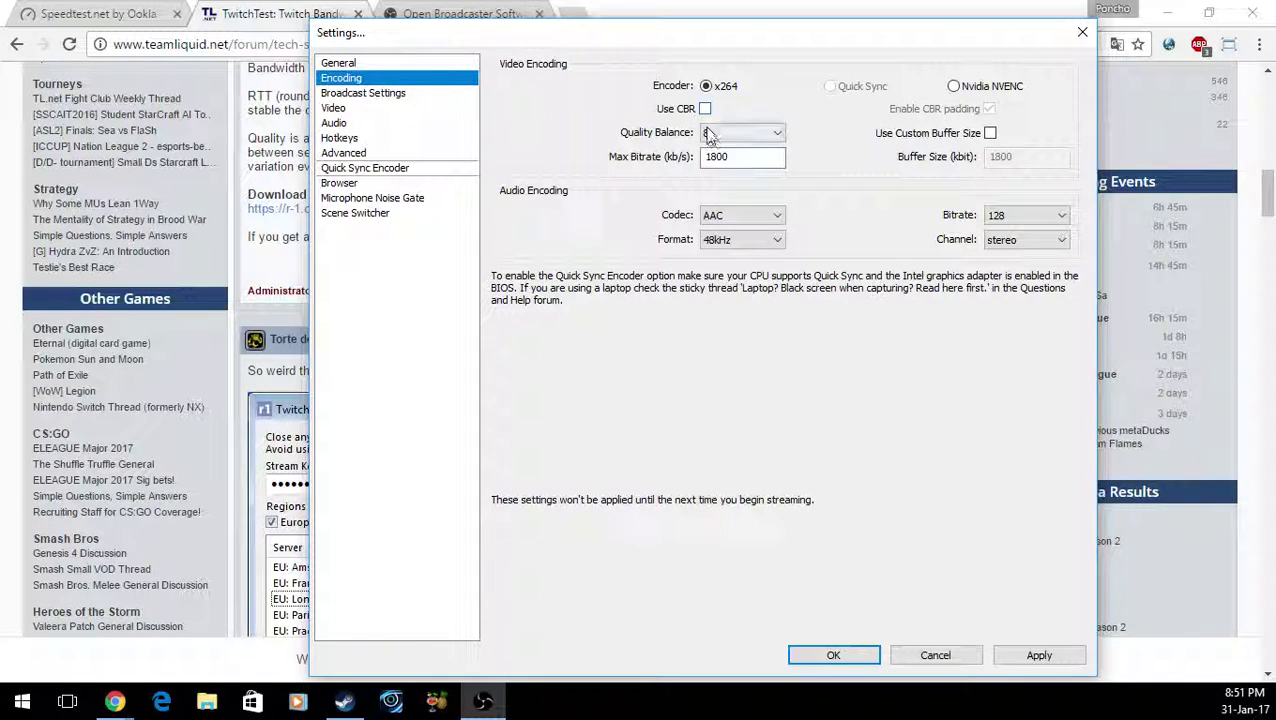
left_click(753, 135)
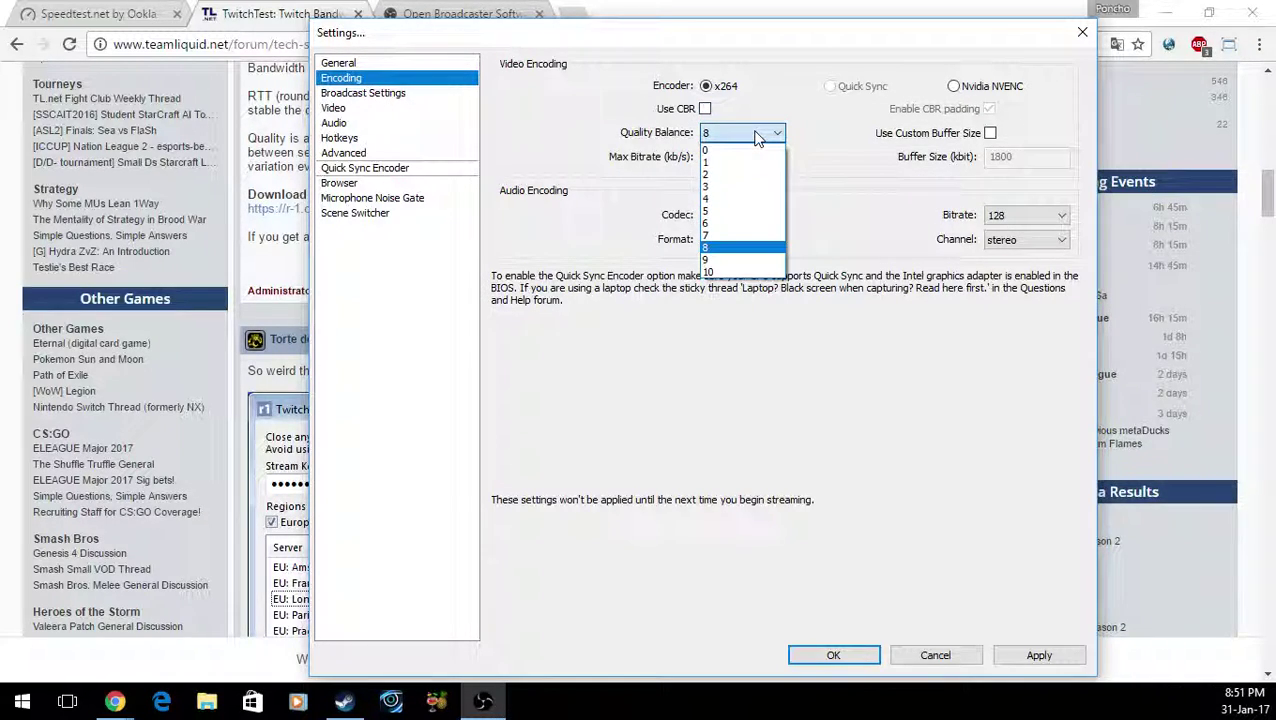
left_click(720, 249)
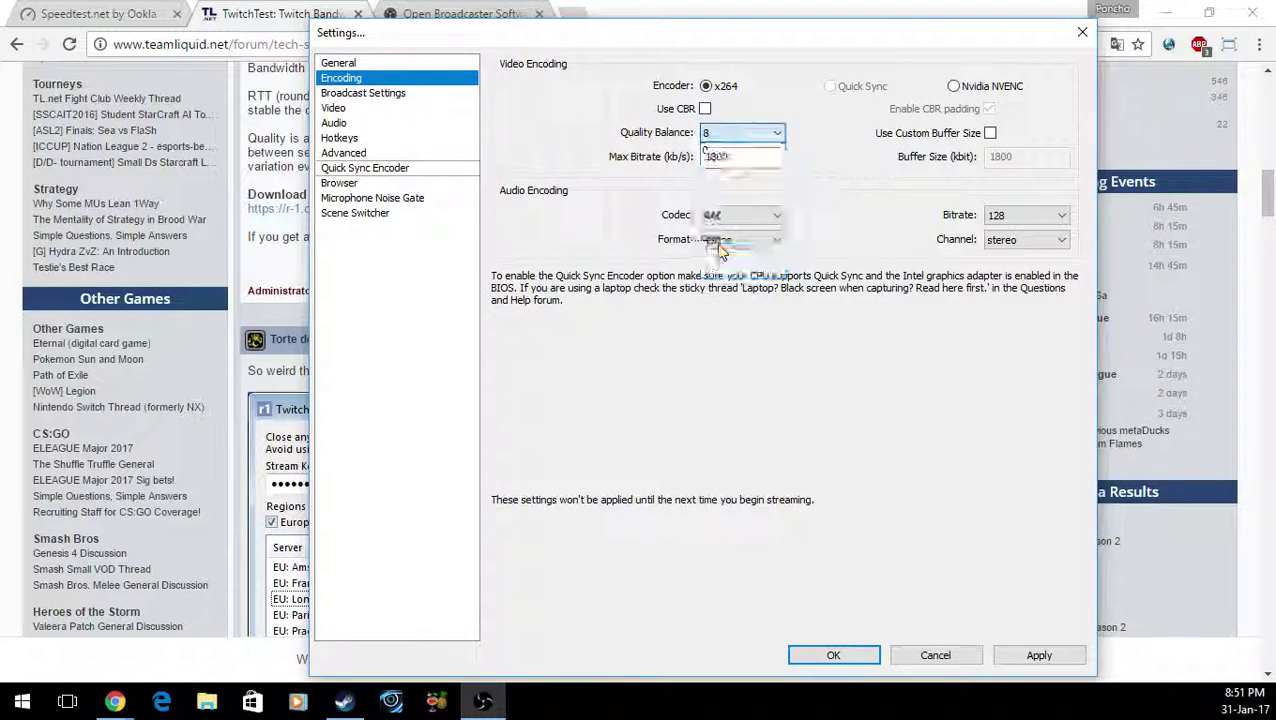
left_click(705, 109)
left_click(705, 109)
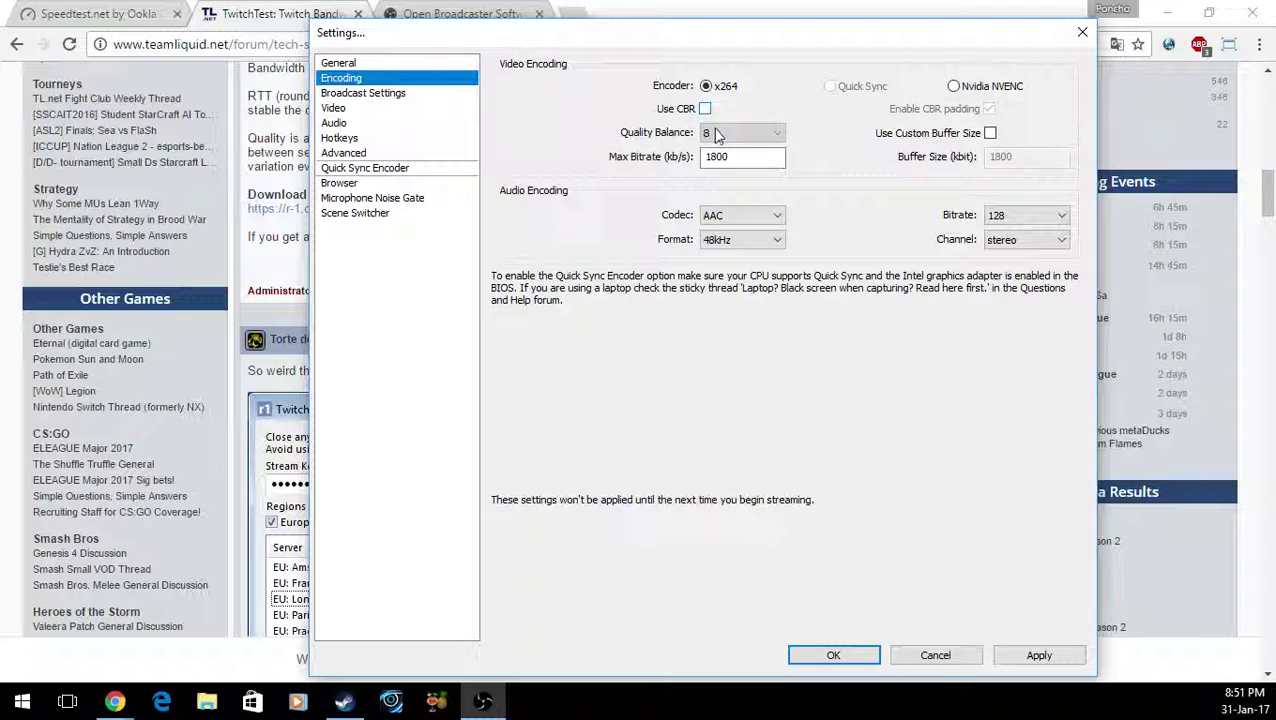
left_click(715, 134)
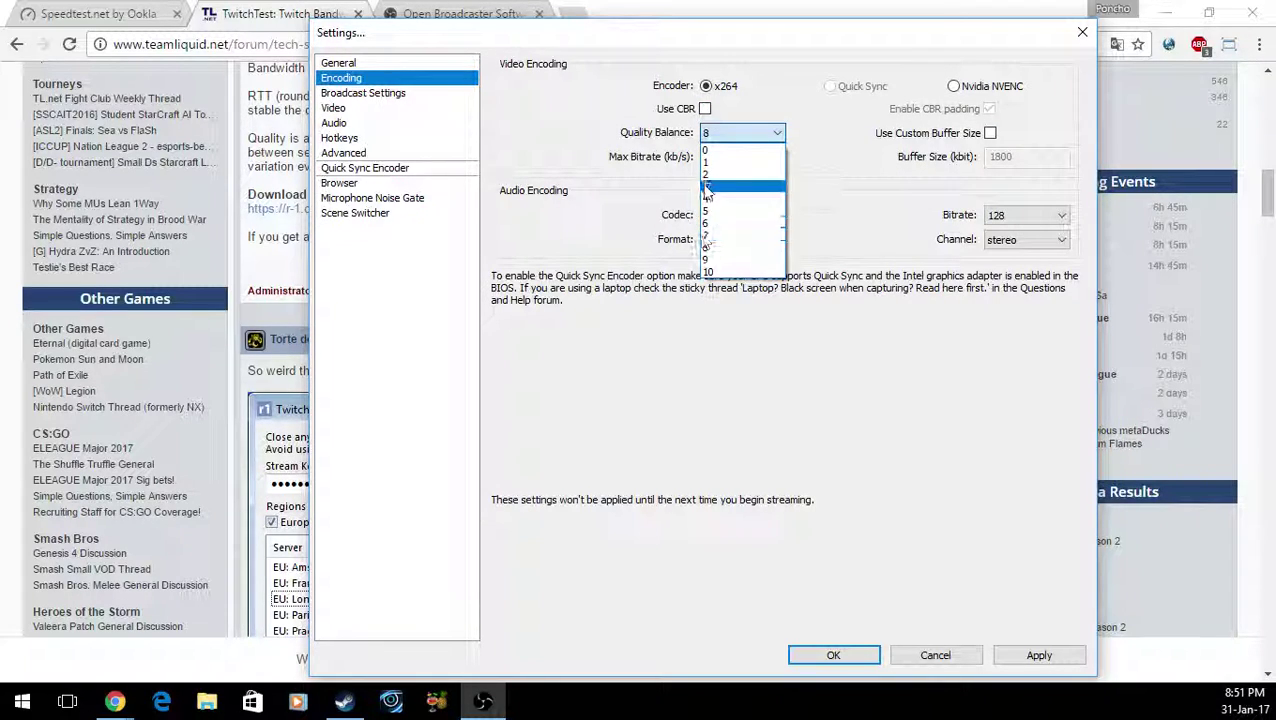
left_click(708, 247)
left_click(705, 109)
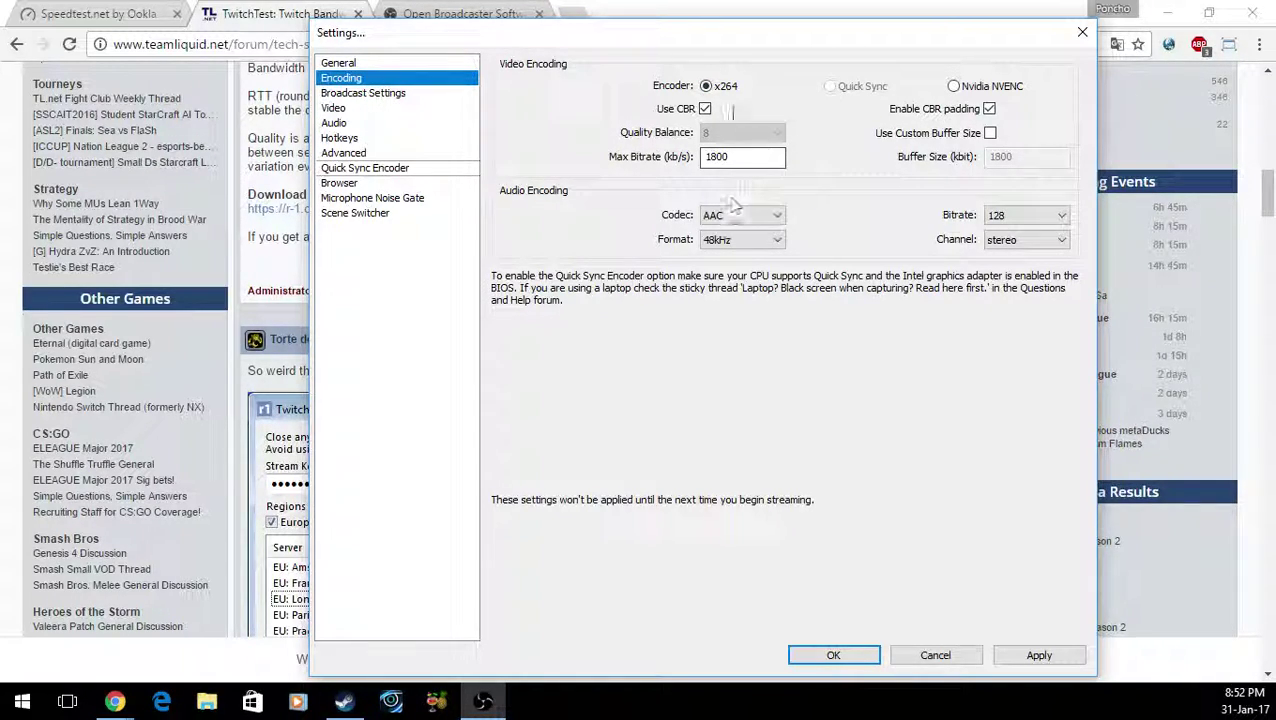
- Save the encoding settings and check the FMS URL servers in the broadcast settings, keeping US Central: Dallas, TX
left_click(372, 93)
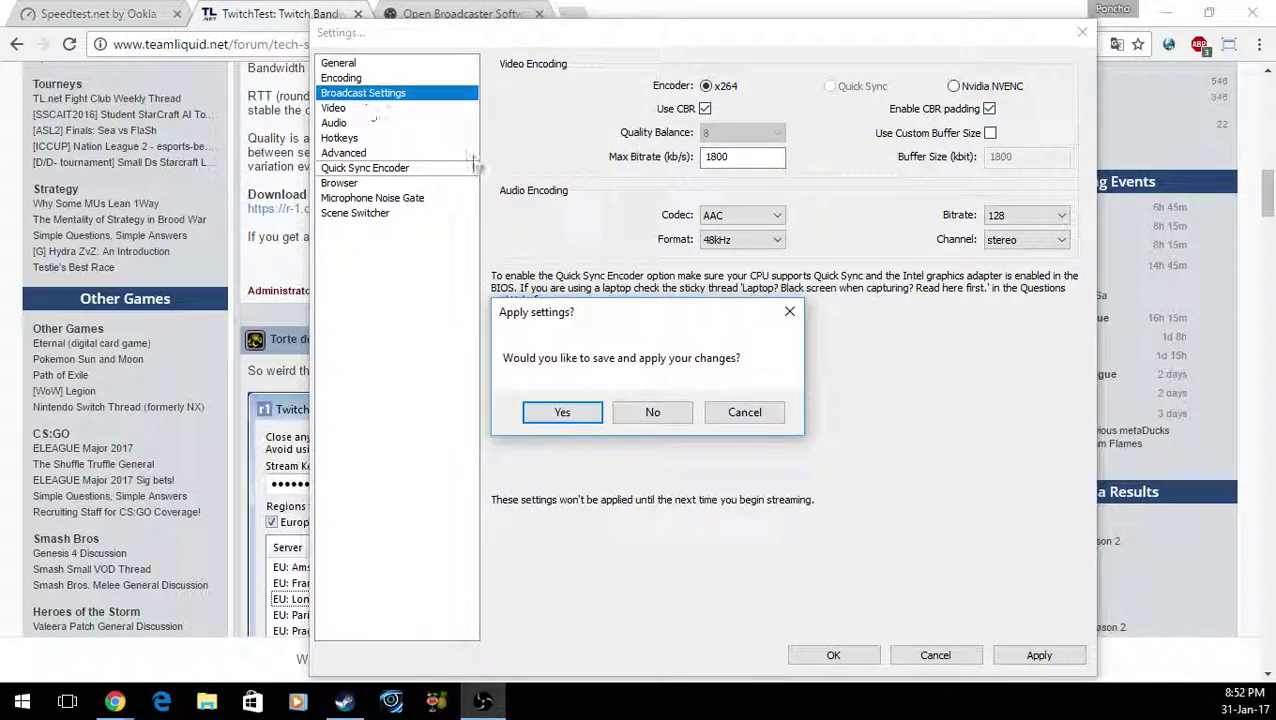
left_click(568, 412)
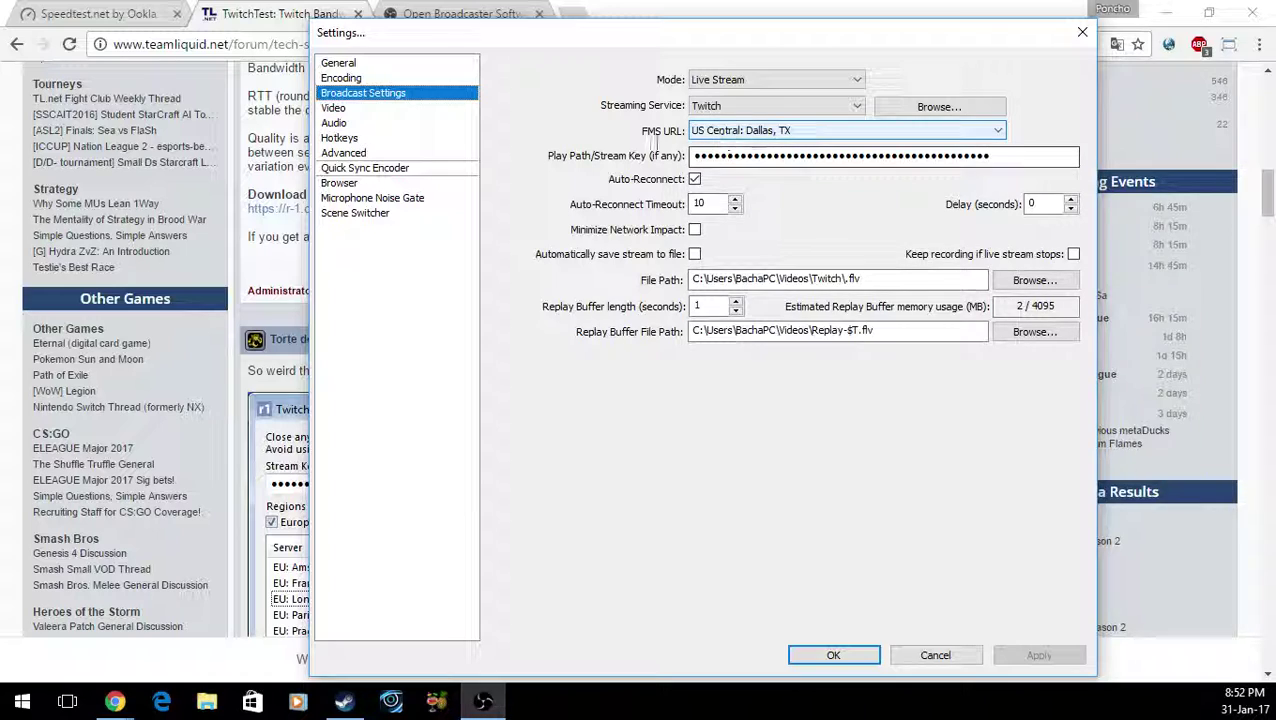
left_click(808, 130)
left_click(765, 148)
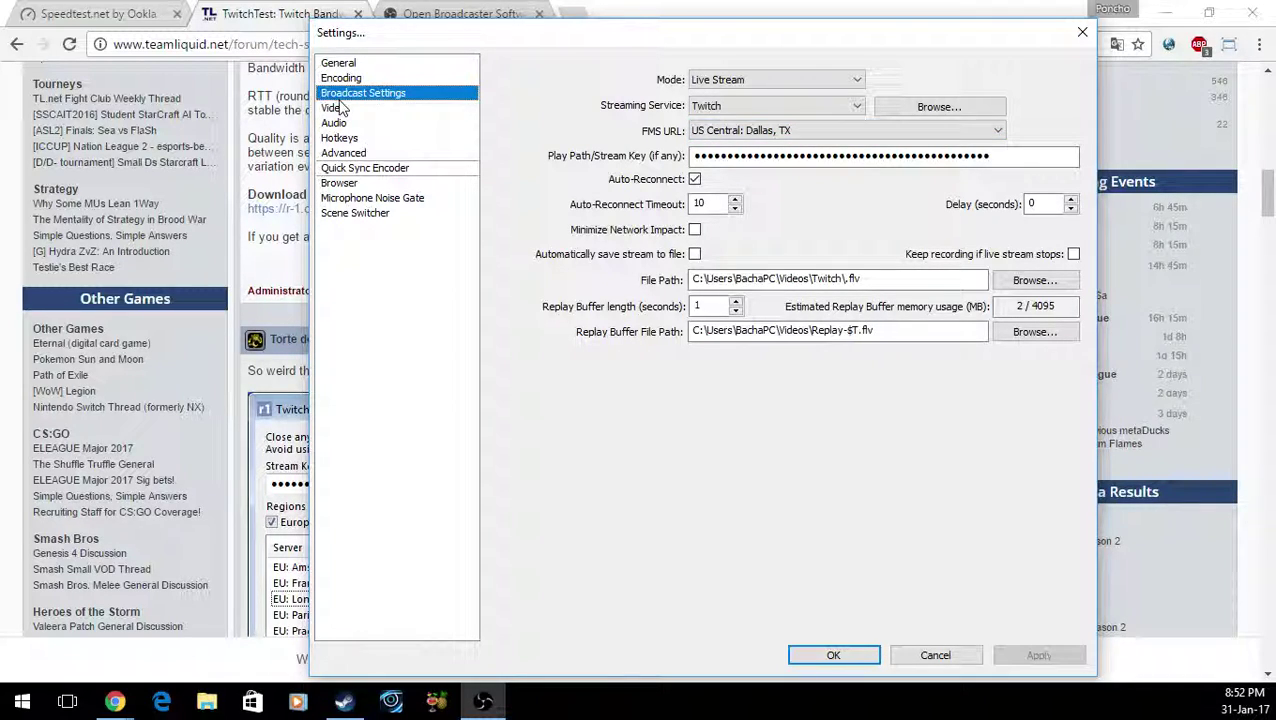
- Set the x264 CPU preset to fast in the advanced settings
left_click(345, 153)
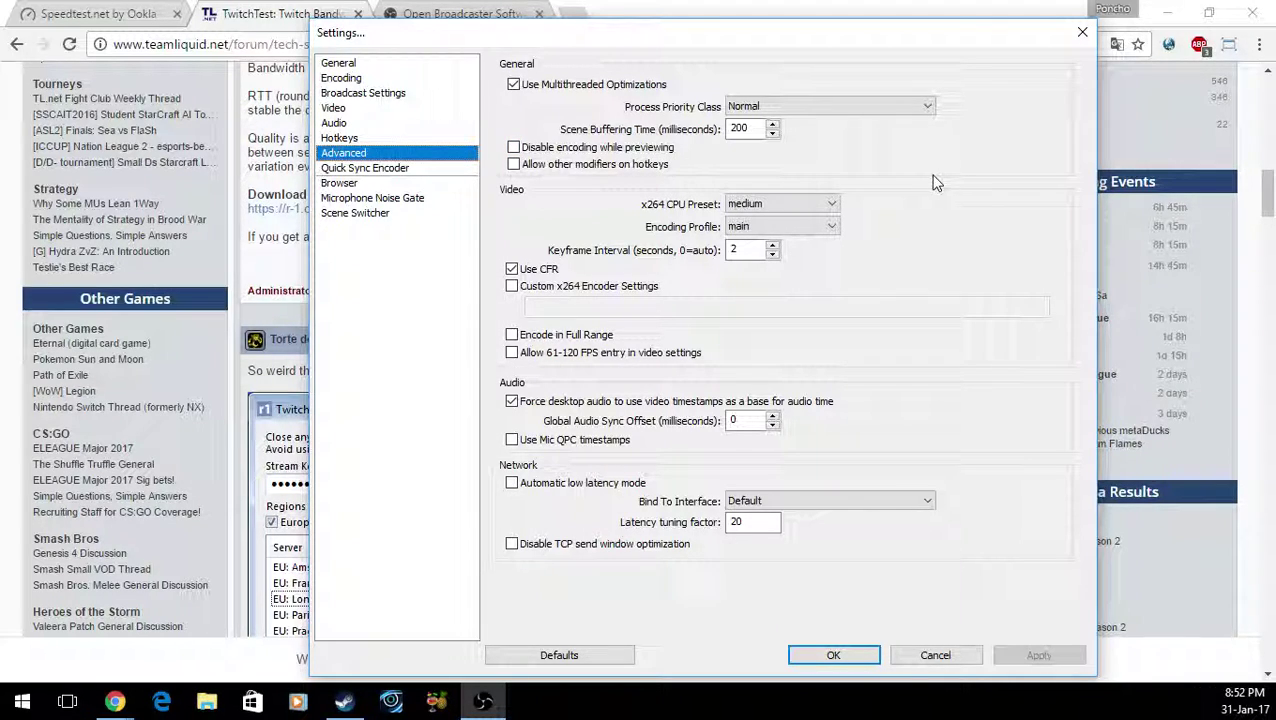
mouse_move(746, 212)
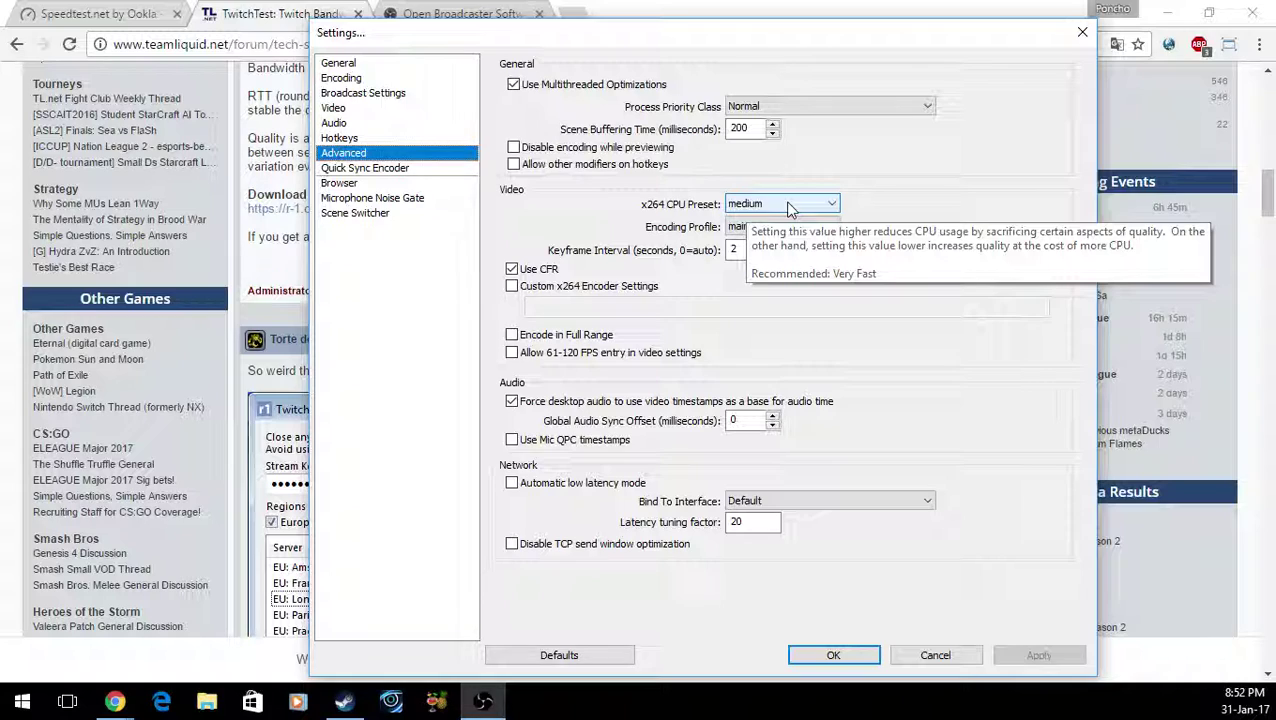
left_click(800, 205)
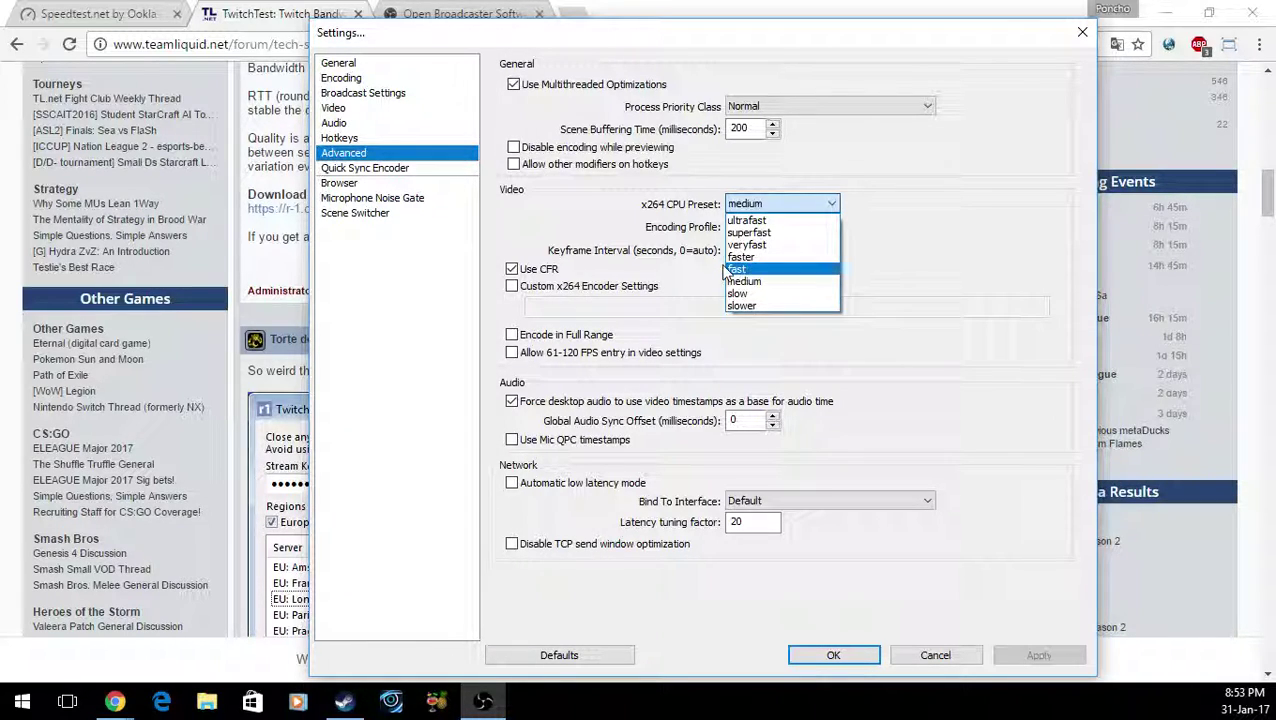
left_click(738, 271)
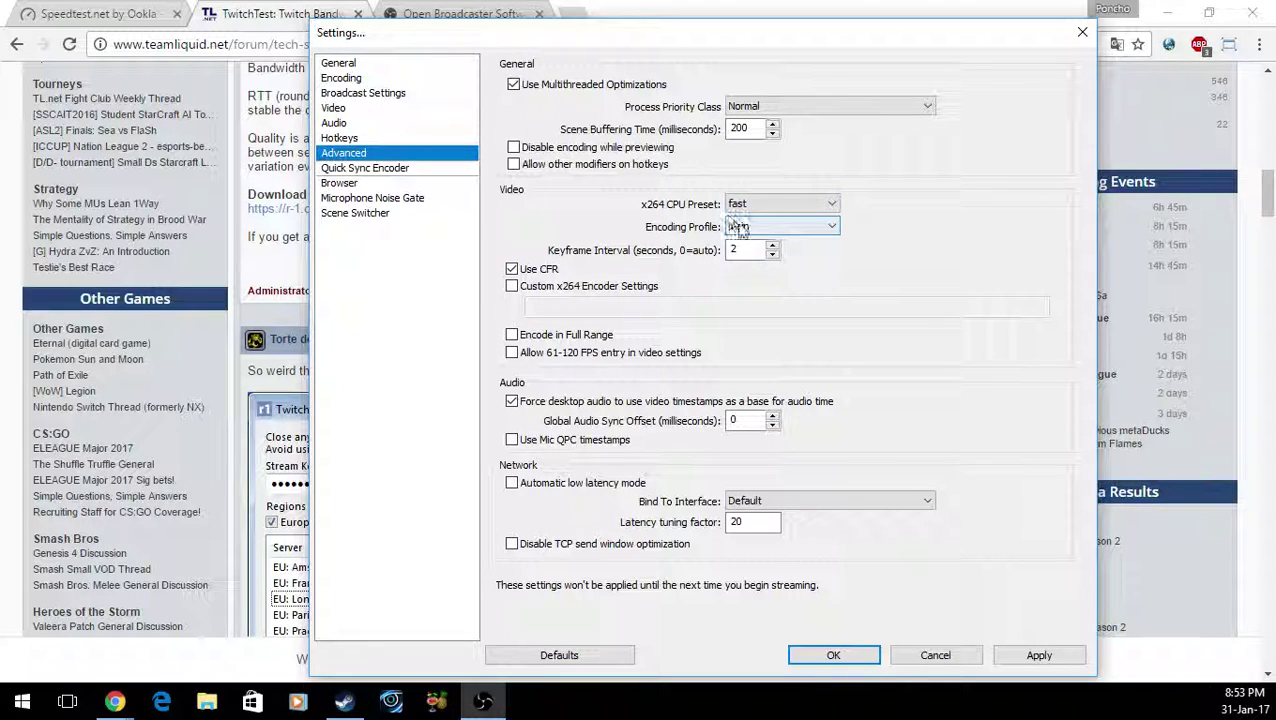
- Examine the keyframe interval and the available x264 CPU presets, leaving both values as they are
left_click(741, 250)
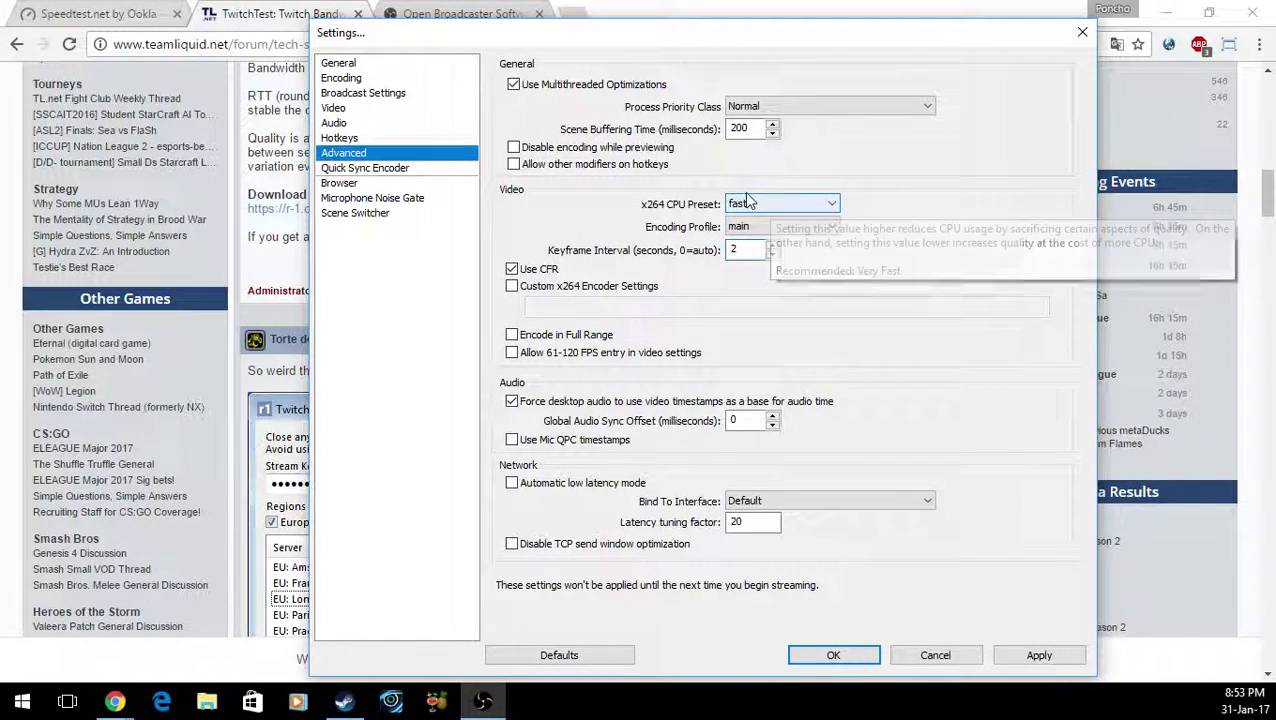
mouse_move(745, 208)
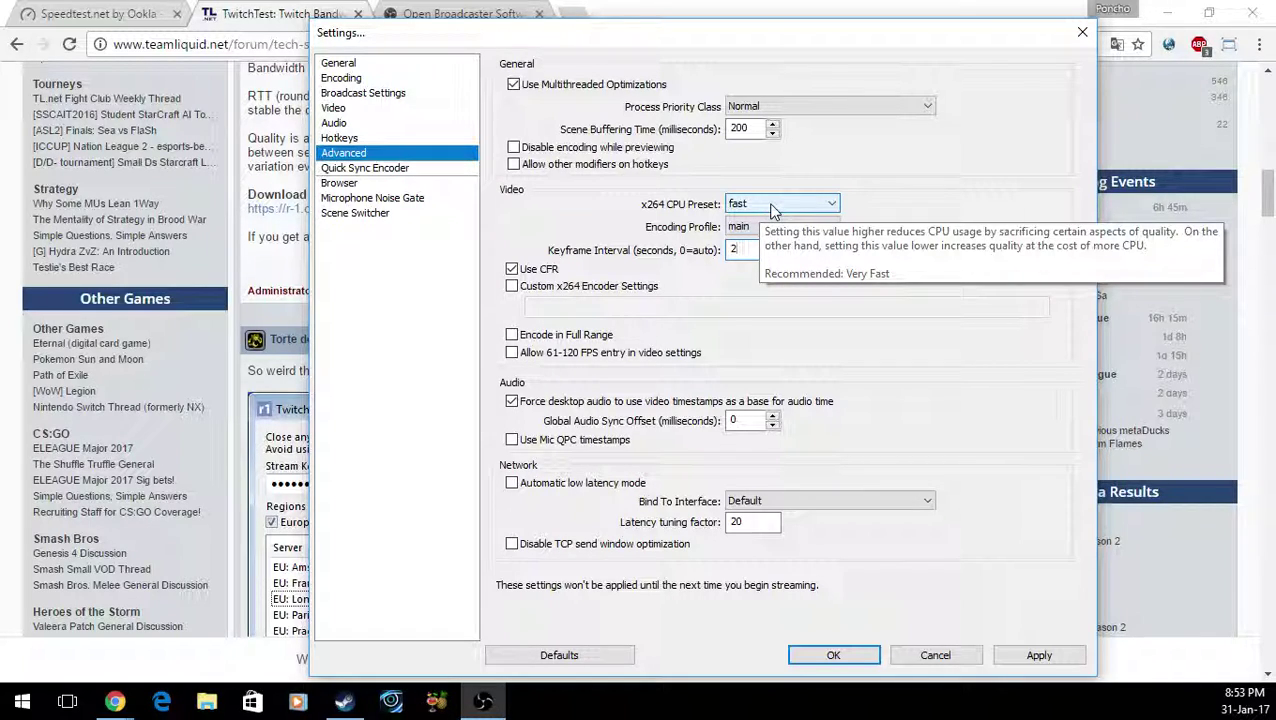
left_click(831, 205)
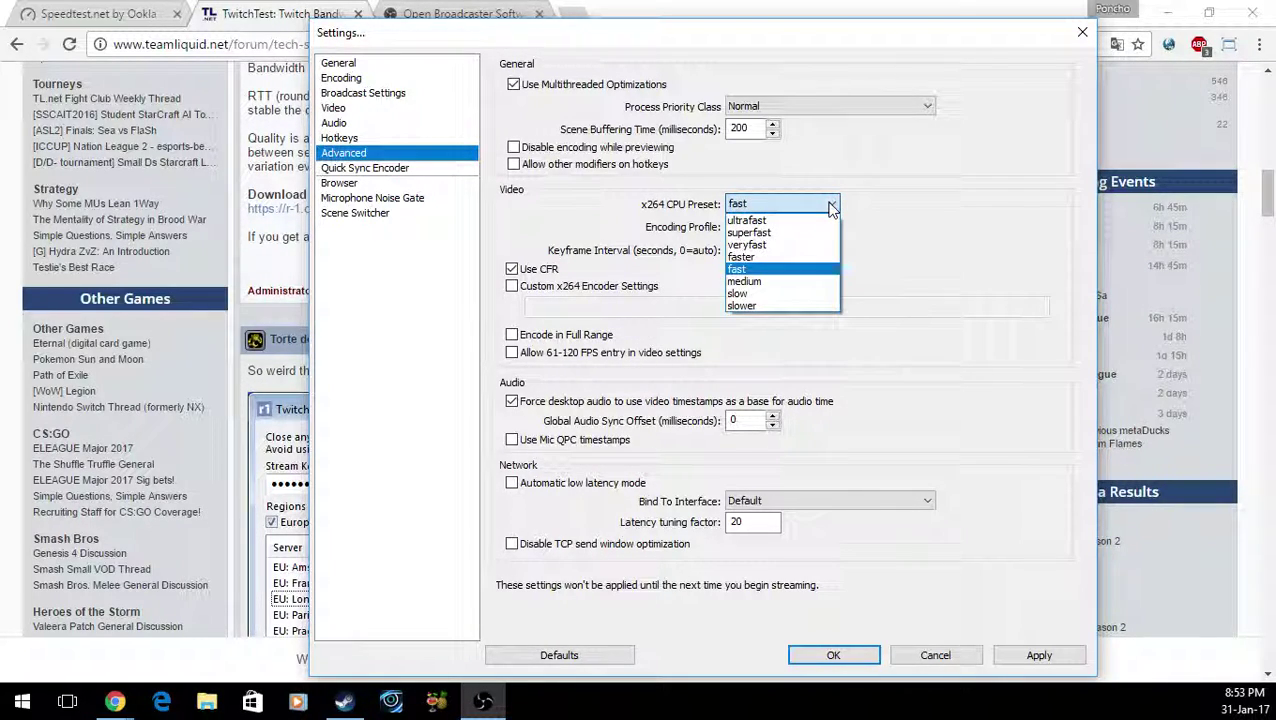
left_click(831, 205)
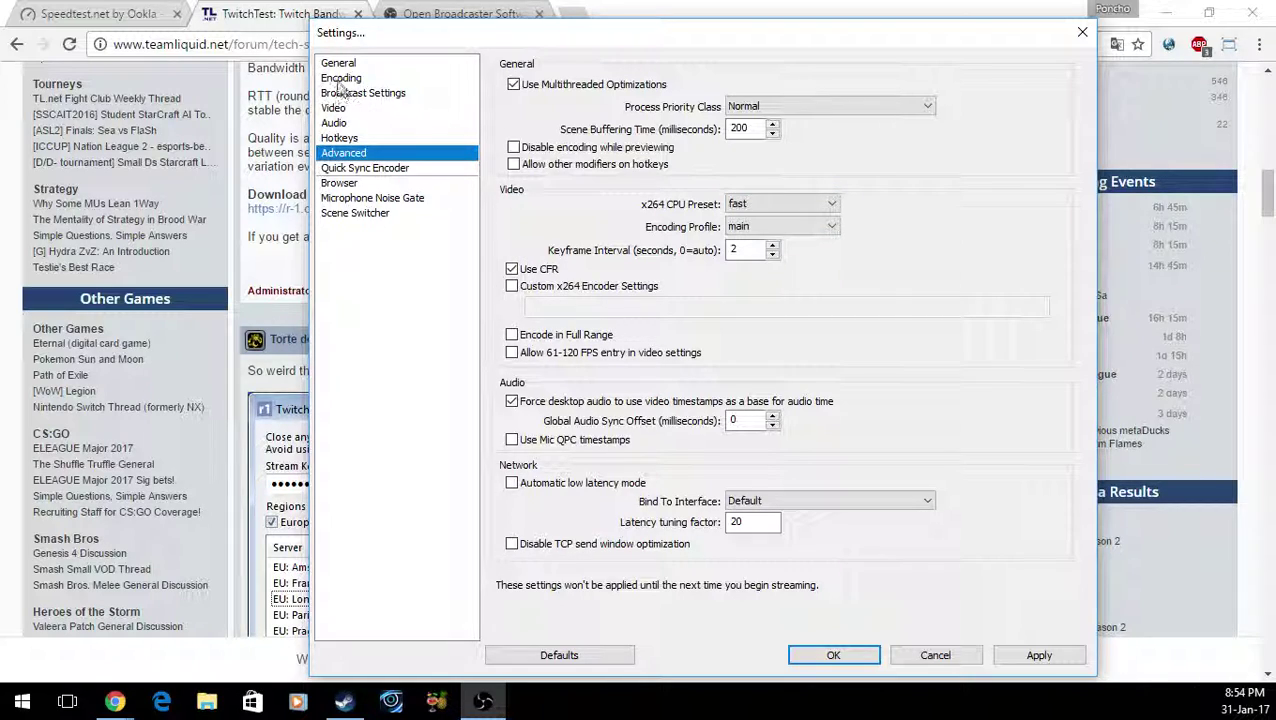
- Apply the advanced settings, recheck the encoding settings, and close the Settings window with the changes accepted
left_click(1038, 656)
left_click(341, 79)
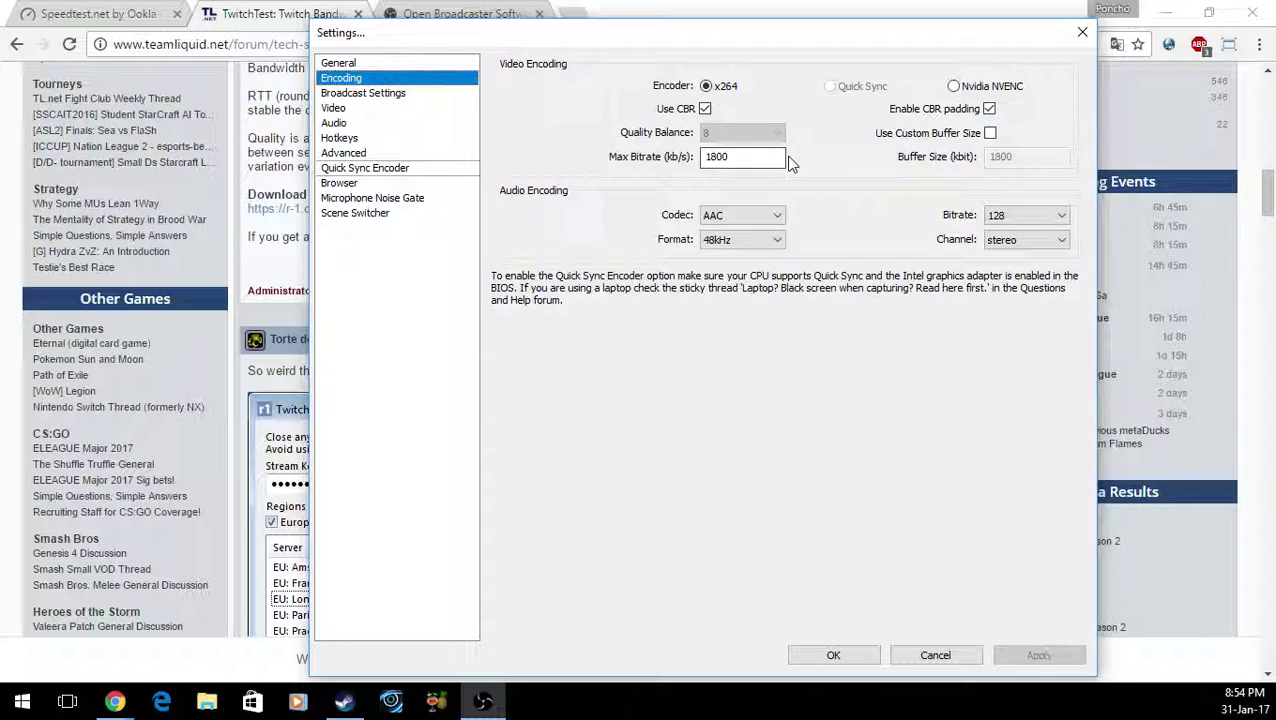
left_click(836, 656)
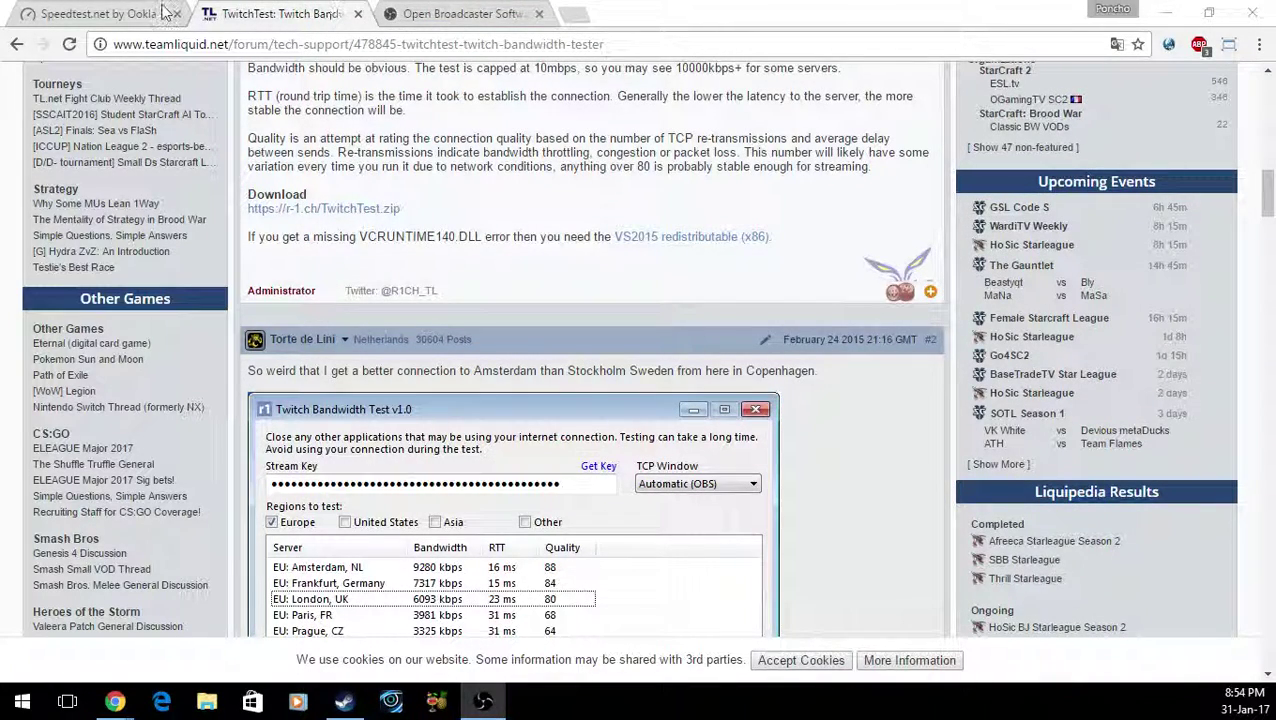
- Check the upload speed in the Speedtest results, then switch to the OBS settings and check the max bitrate in the encoding settings
left_click(112, 14)
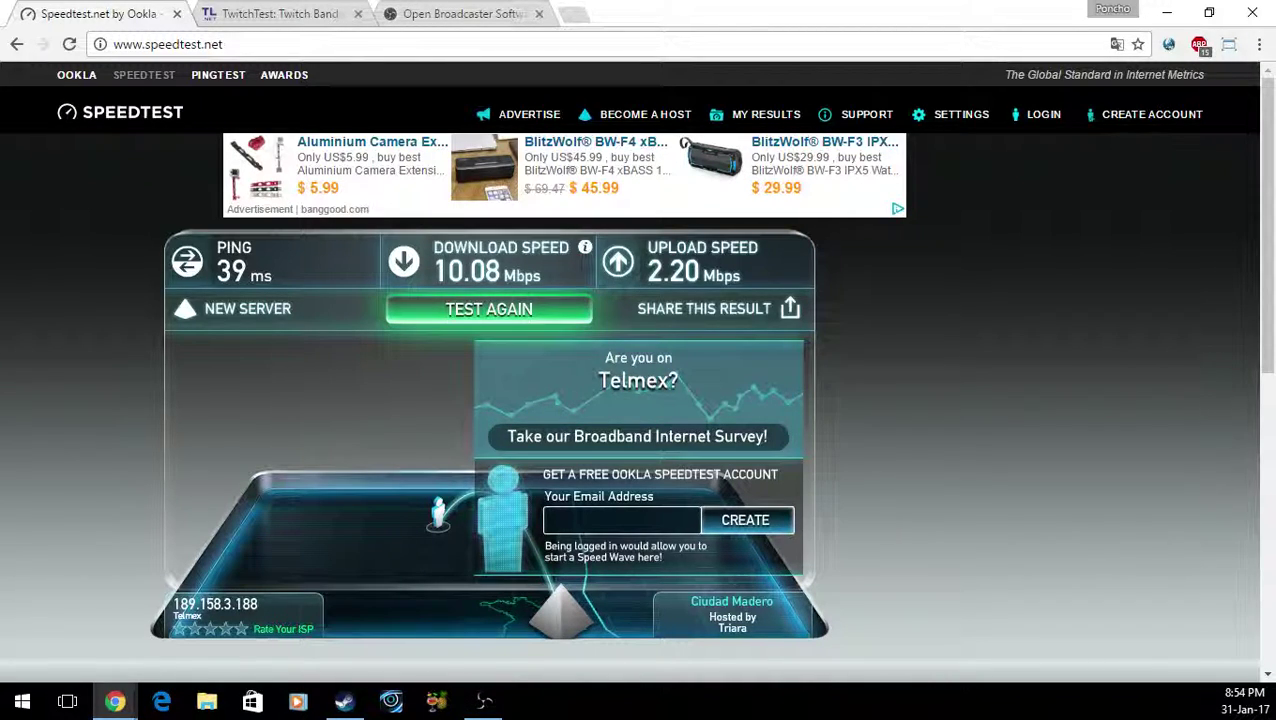
key("alt+Tab")
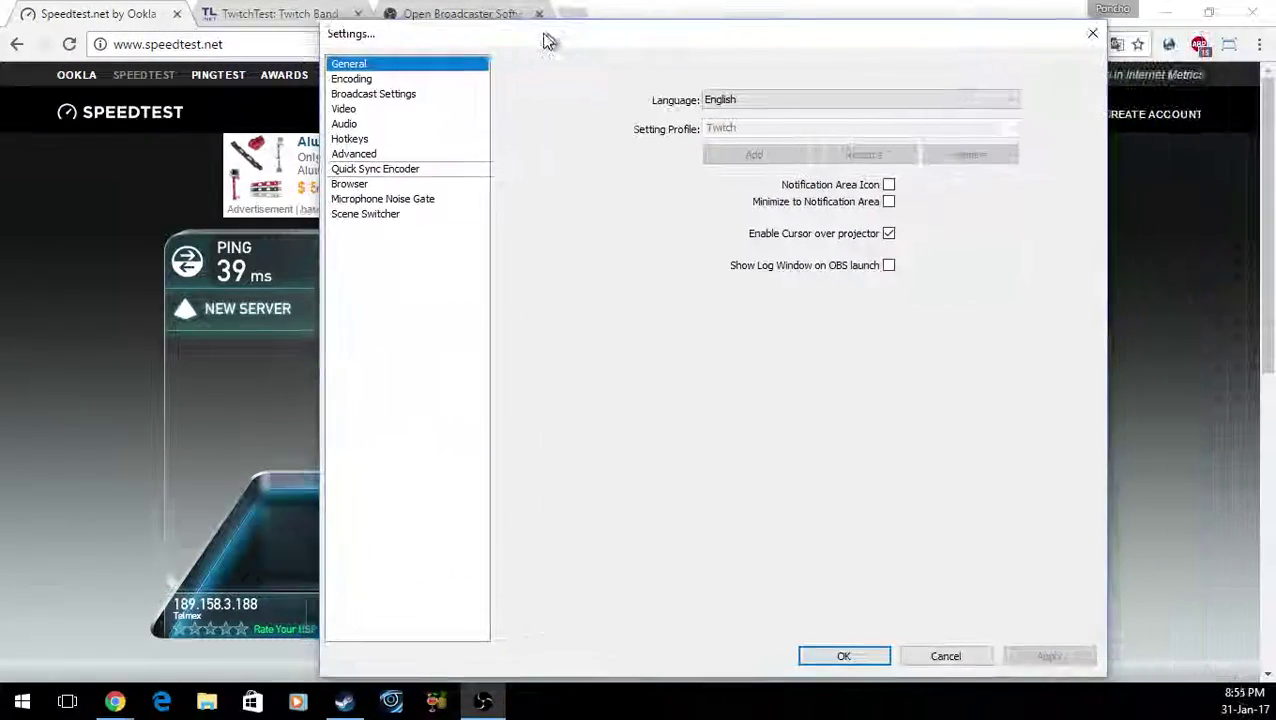
left_click_drag(548, 40, 544, 40)
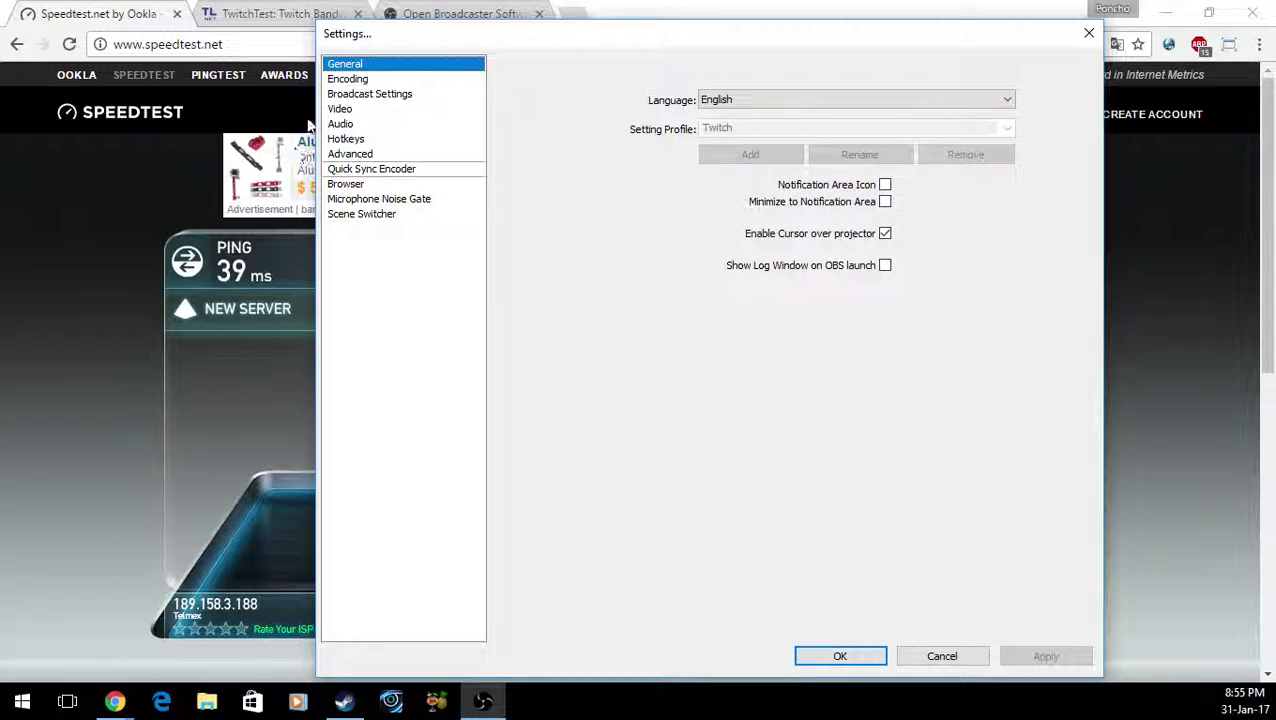
left_click(346, 109)
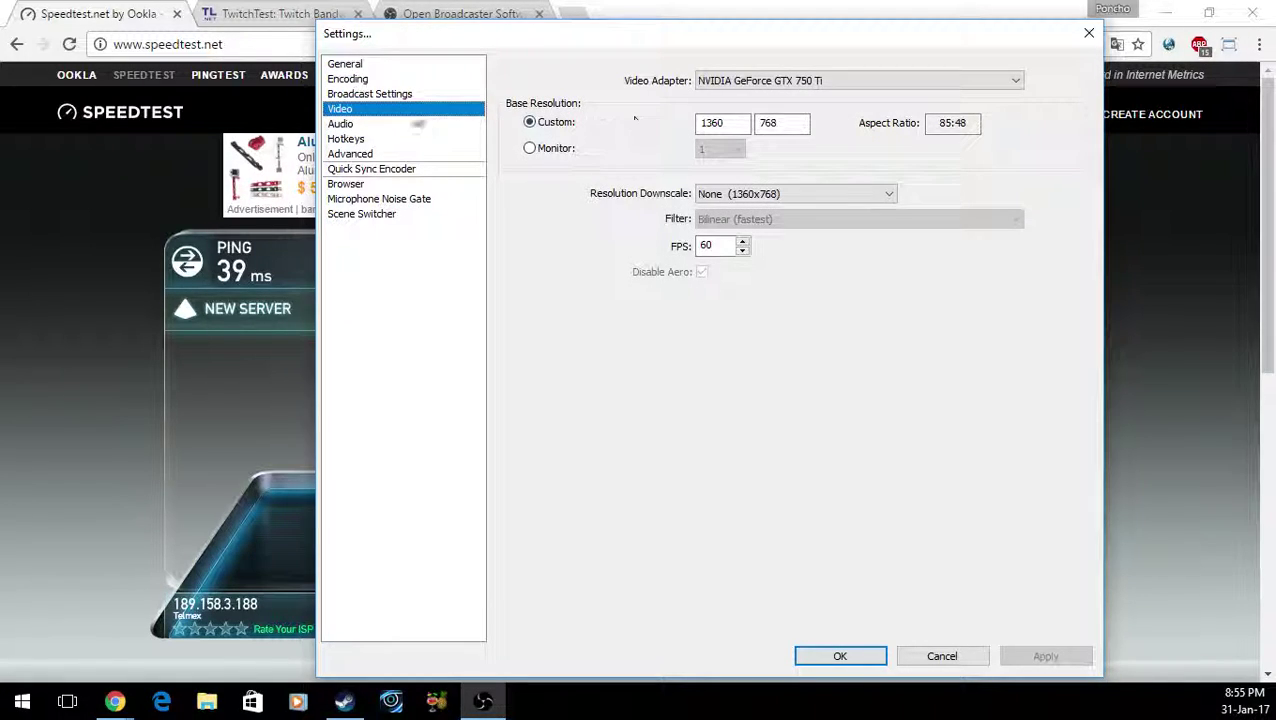
left_click(347, 79)
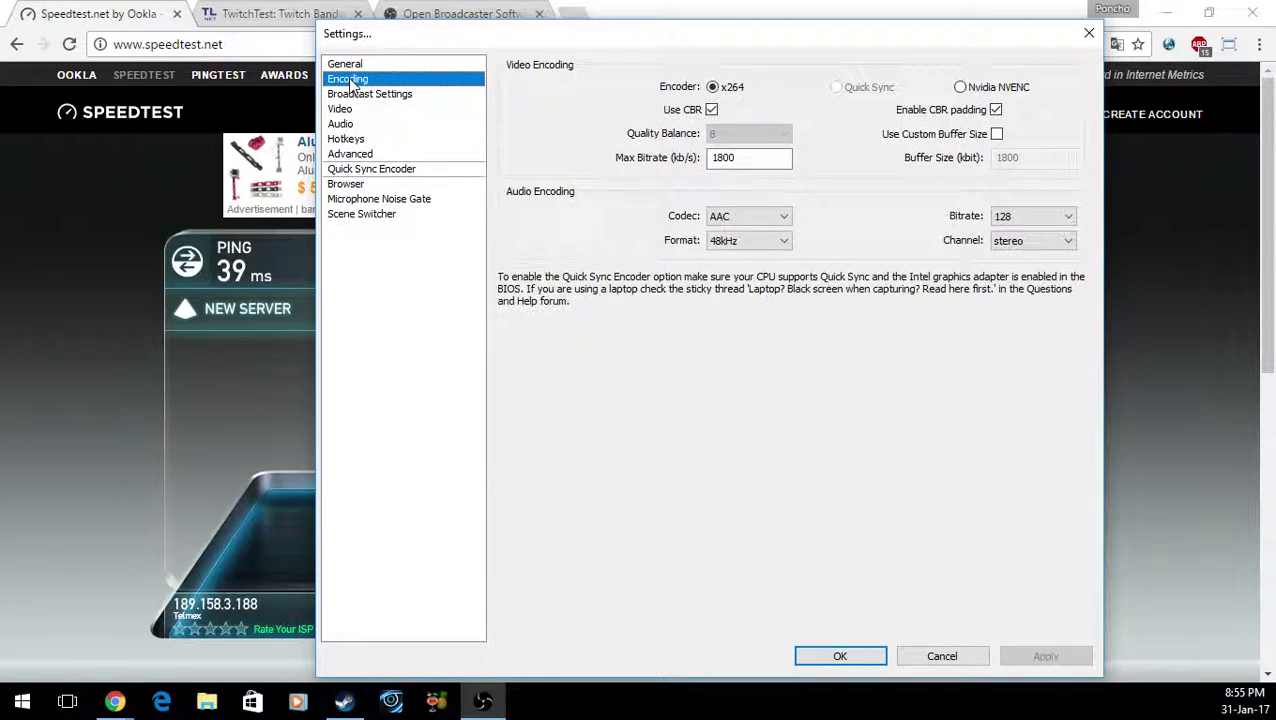
left_click(742, 160)
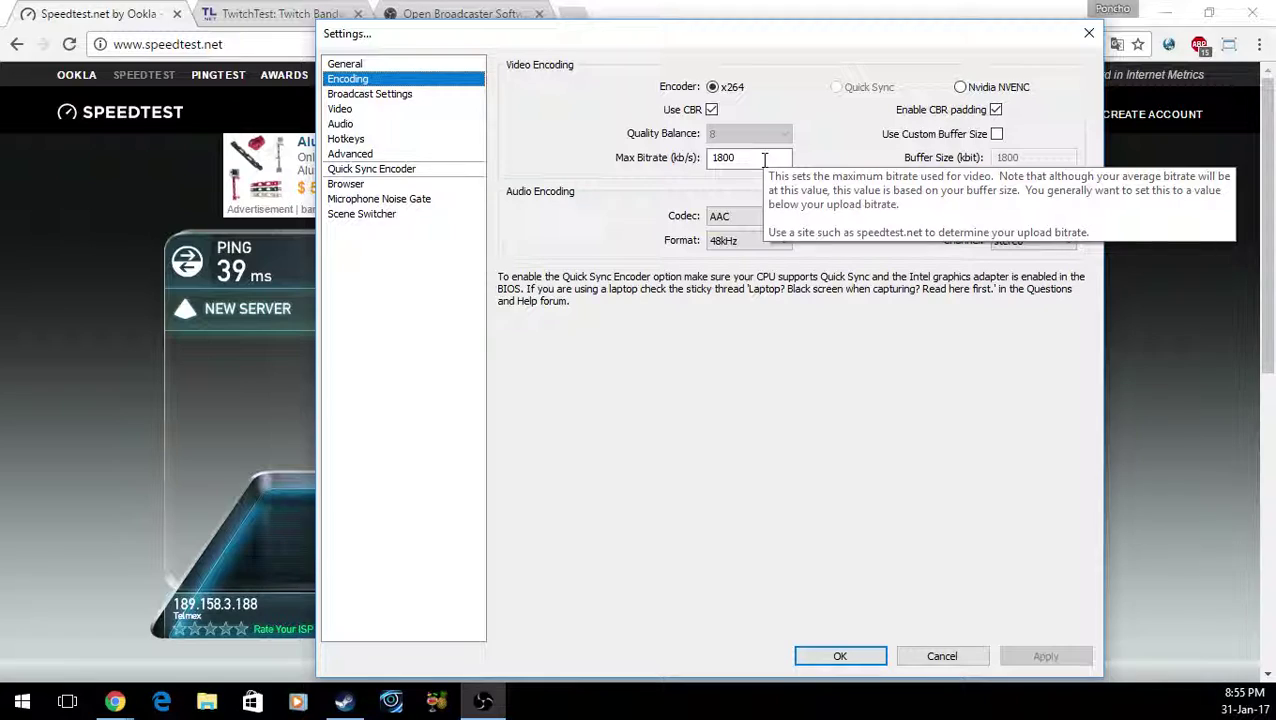
- Review the custom base resolution and the available resolution downscale options in the video settings, leaving the downscale at None
left_click(340, 110)
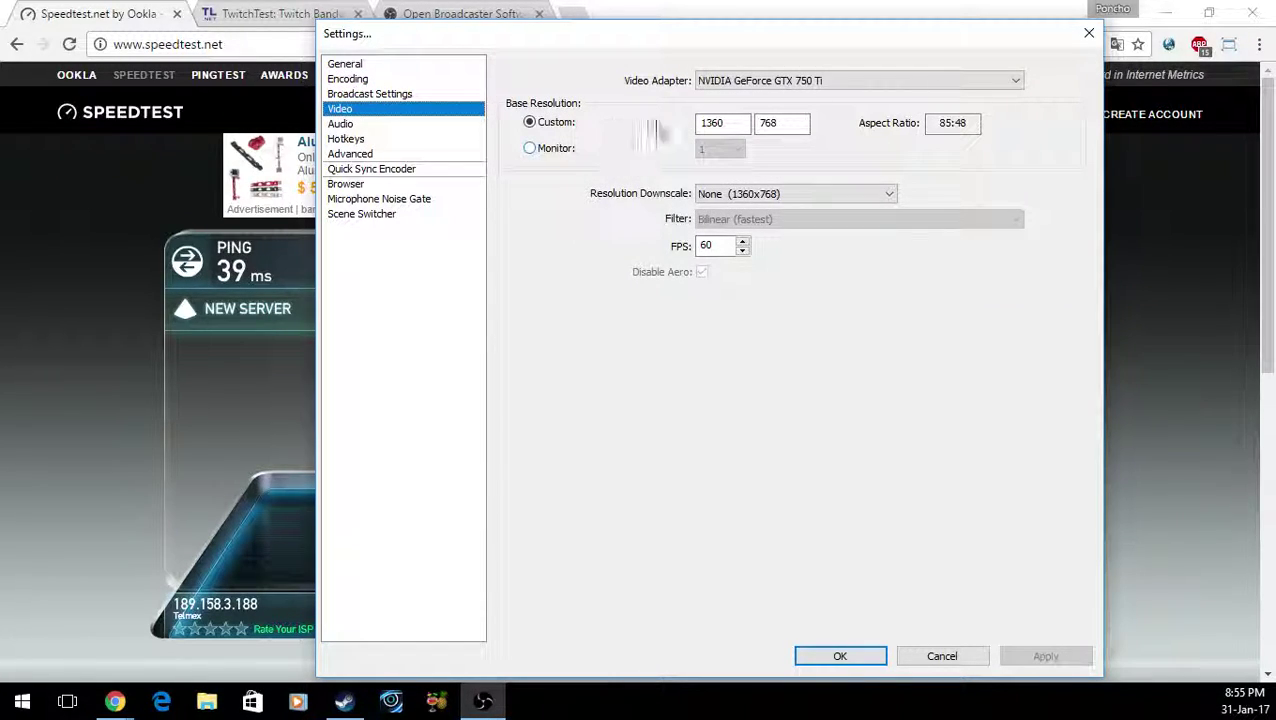
left_click(788, 123)
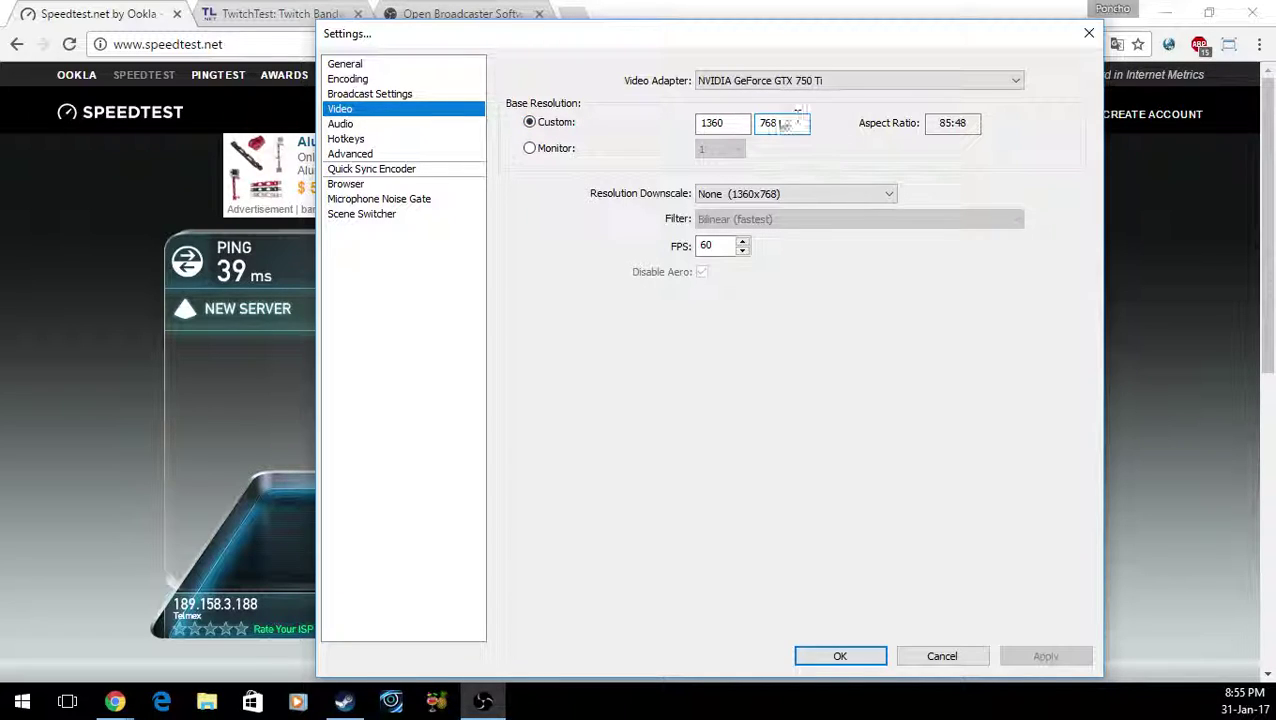
left_click(738, 194)
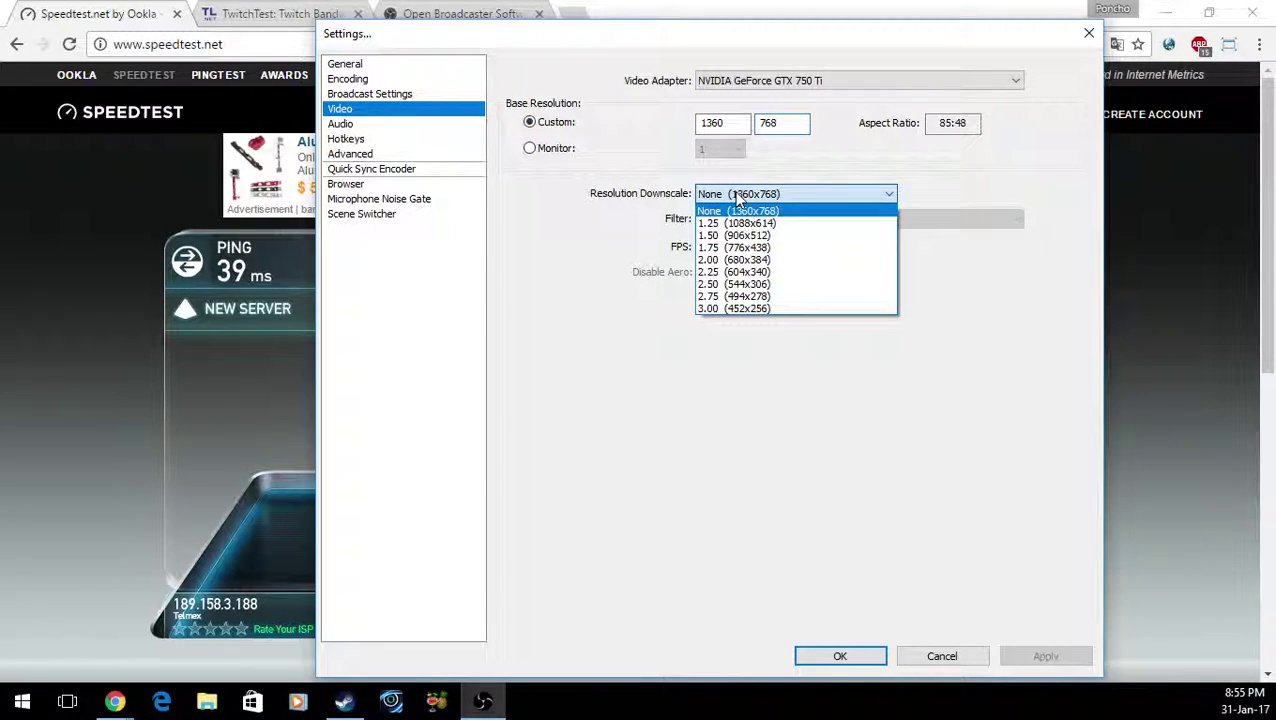
left_click(601, 236)
- Set the video frame rate to 60 FPS, keep the custom base resolution, and accept the settings
double_click(706, 245)
type("60")
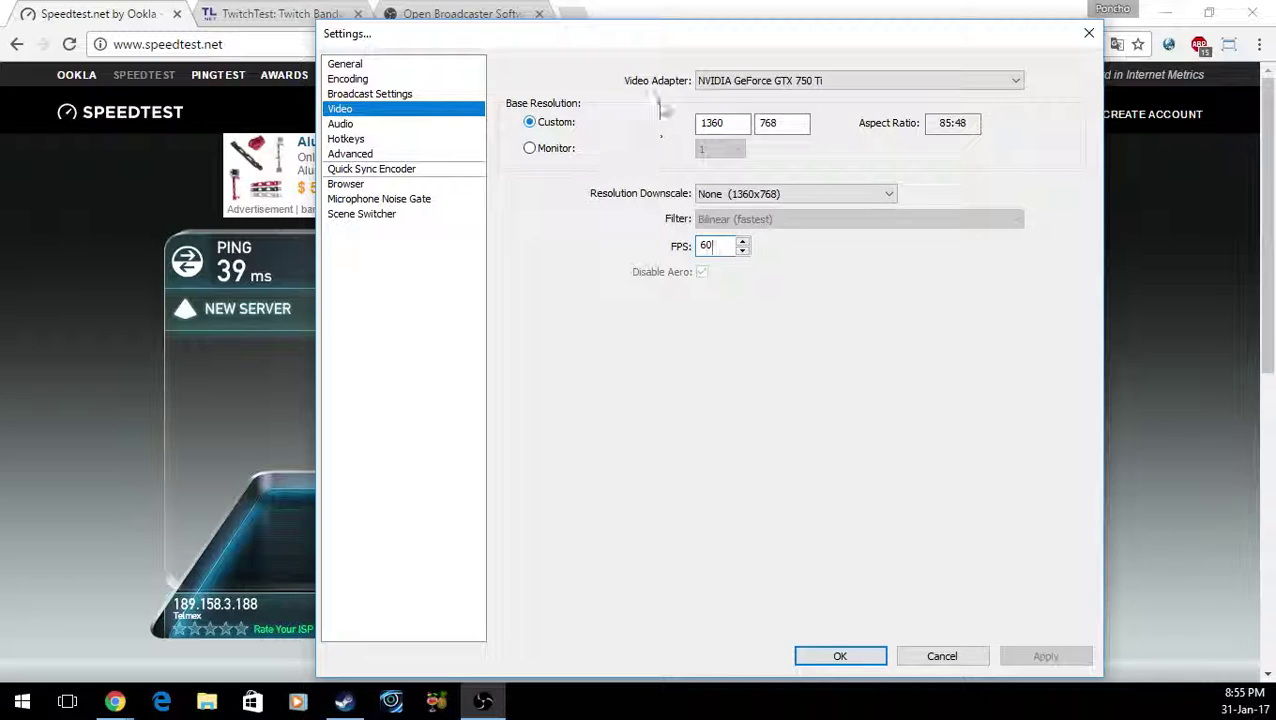
left_click_drag(782, 124, 765, 118)
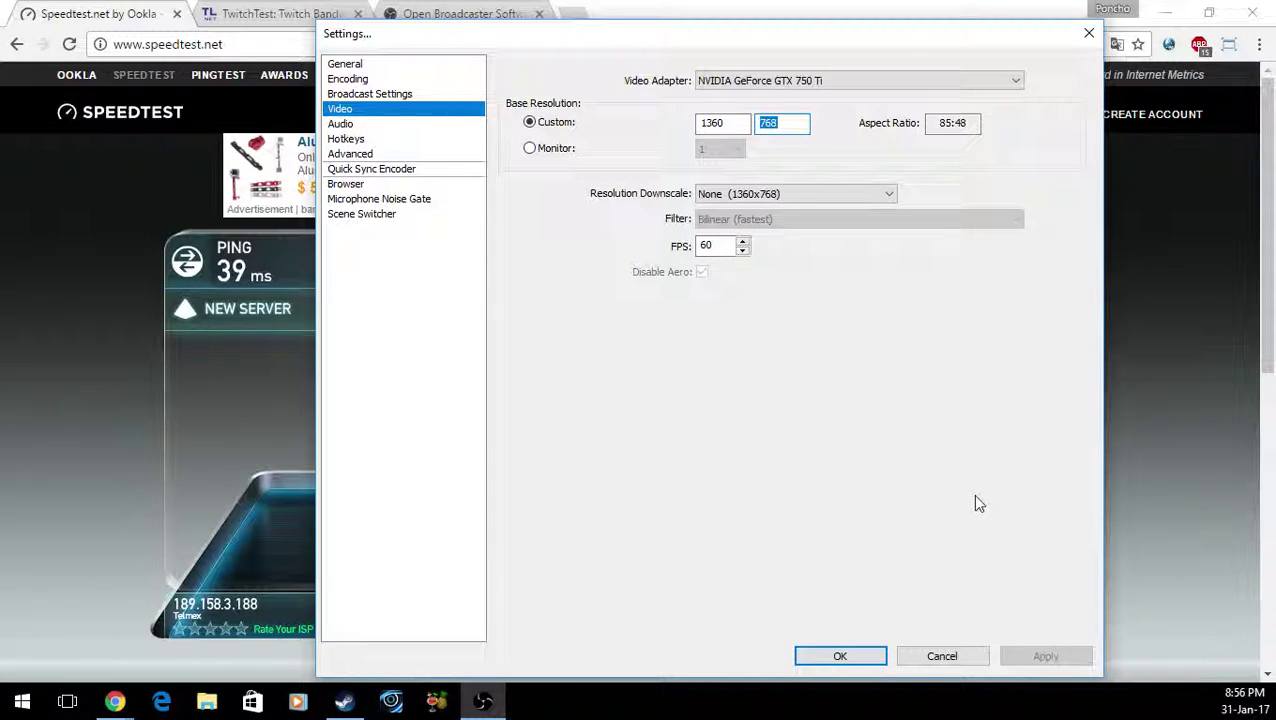
left_click(840, 656)
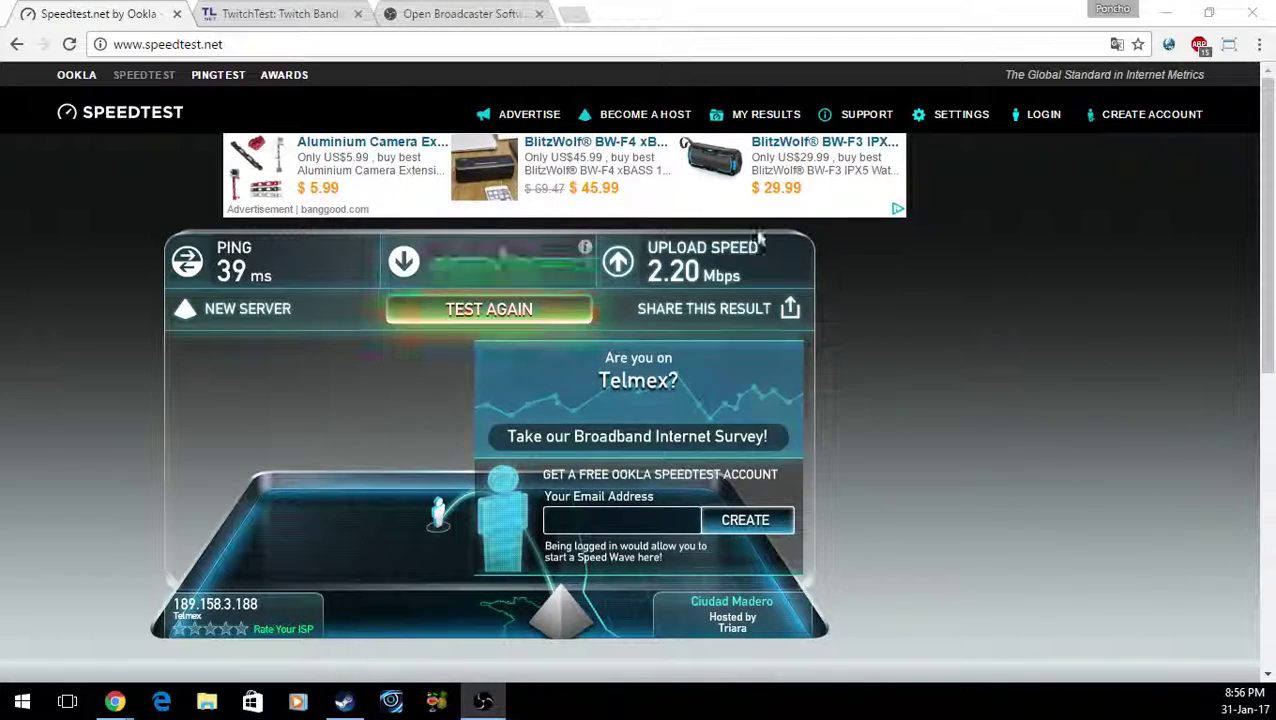